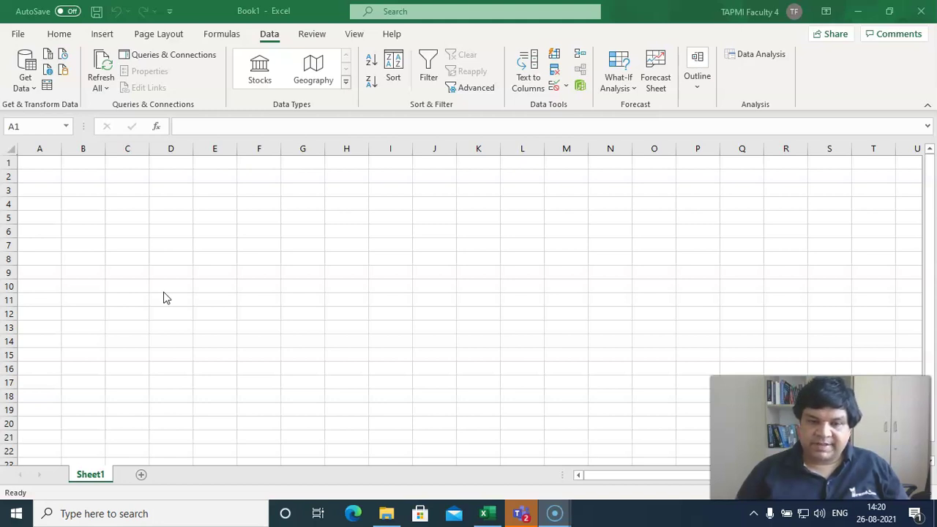
Select a cell on the blank Book1 sheet to begin entering parameters.
{"action": "left_click", "coordinate": [186, 296]}
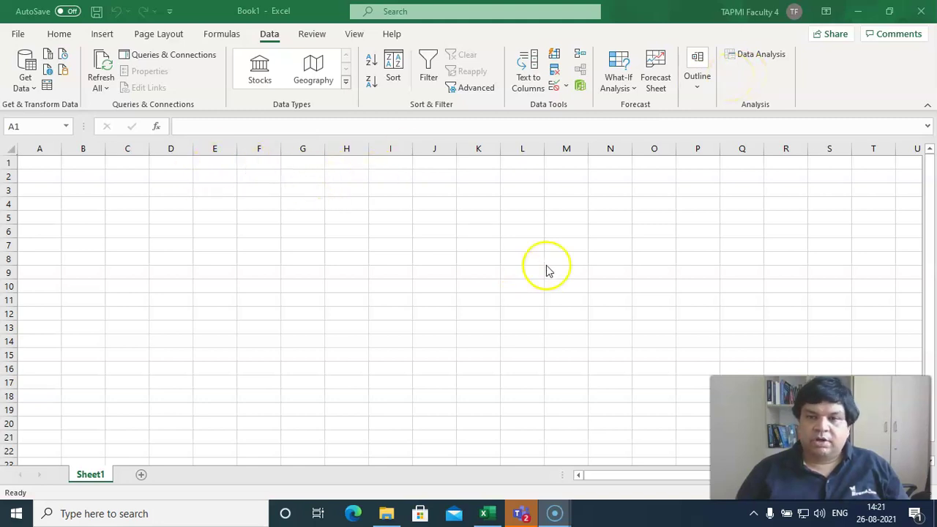
Enter labels mean and sd in F1:F2 with values 50 and 10 in G1:G2.
{"action": "left_click", "coordinate": [252, 163]}
{"action": "type", "text": "mean"}
{"action": "left_click", "coordinate": [310, 161]}
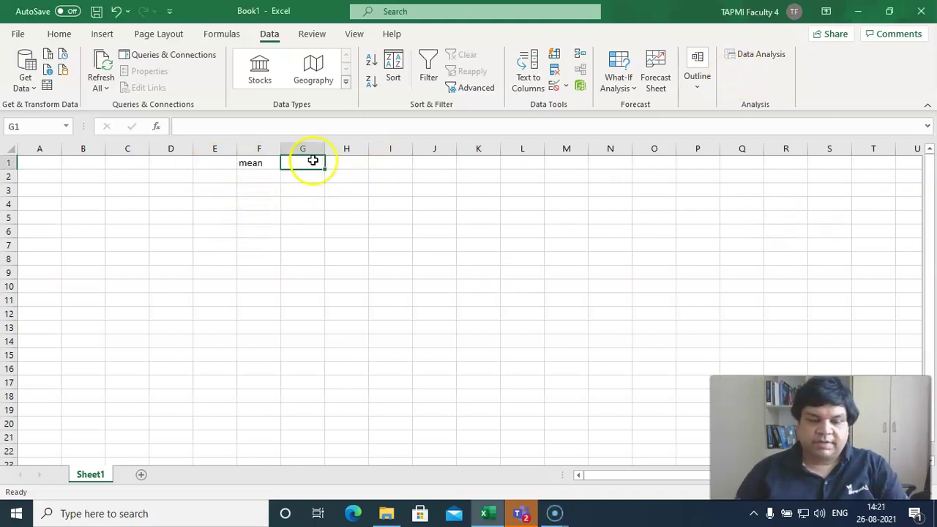
{"action": "type", "text": "50"}
{"action": "left_click", "coordinate": [256, 179]}
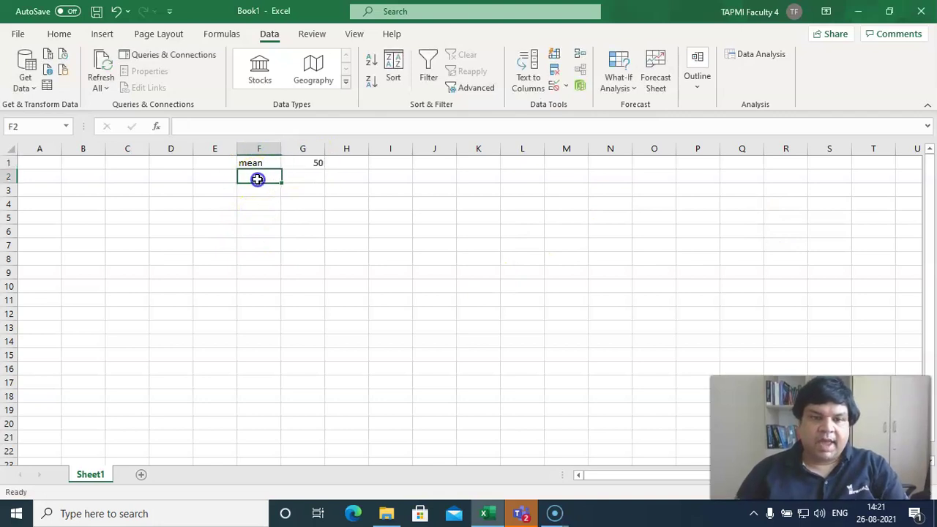
{"action": "type", "text": "sd"}
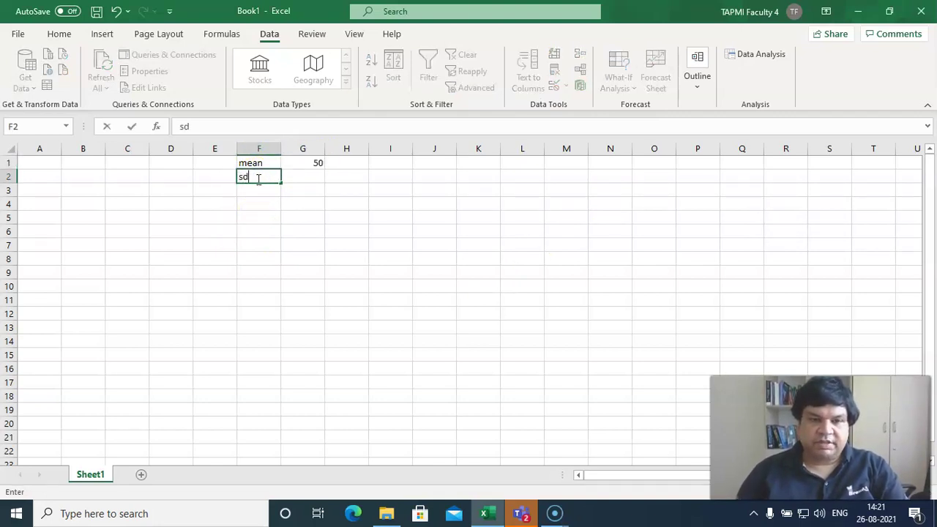
{"action": "key", "text": "Tab"}
{"action": "type", "text": "10"}
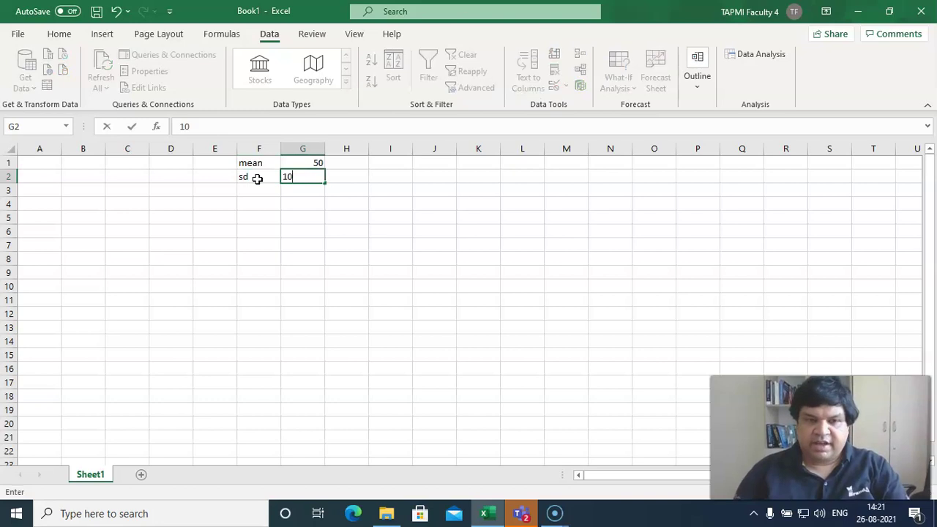
{"action": "left_click", "coordinate": [623, 201]}
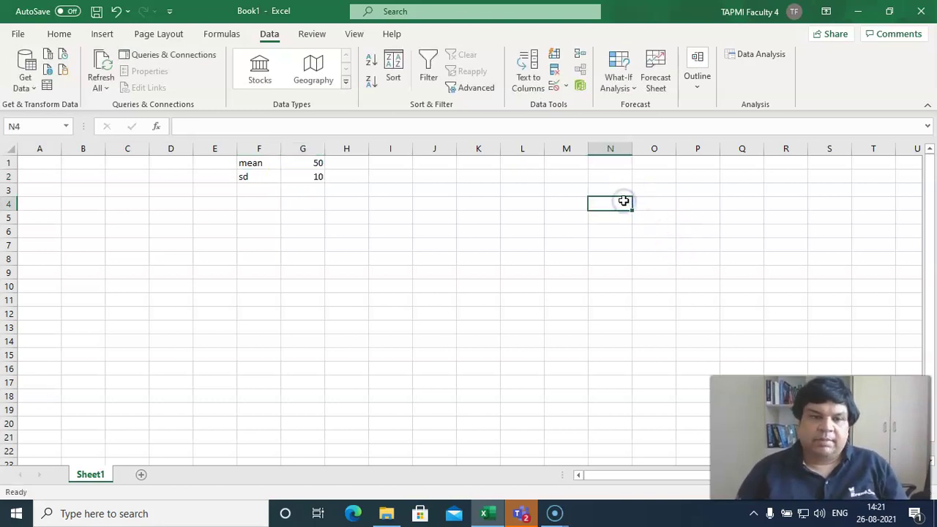
Launch the Random Number Generation tool from Data Analysis.
{"action": "left_click", "coordinate": [745, 56]}
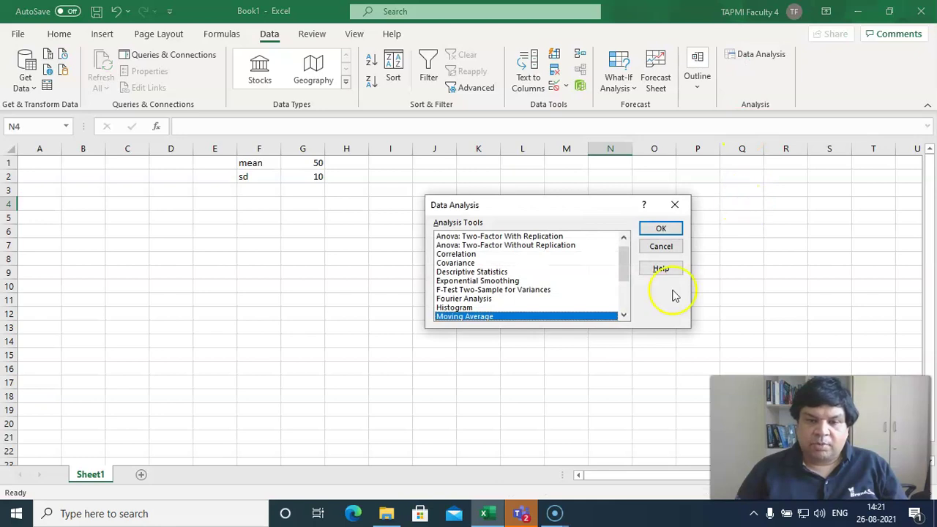
{"action": "left_click", "coordinate": [631, 245]}
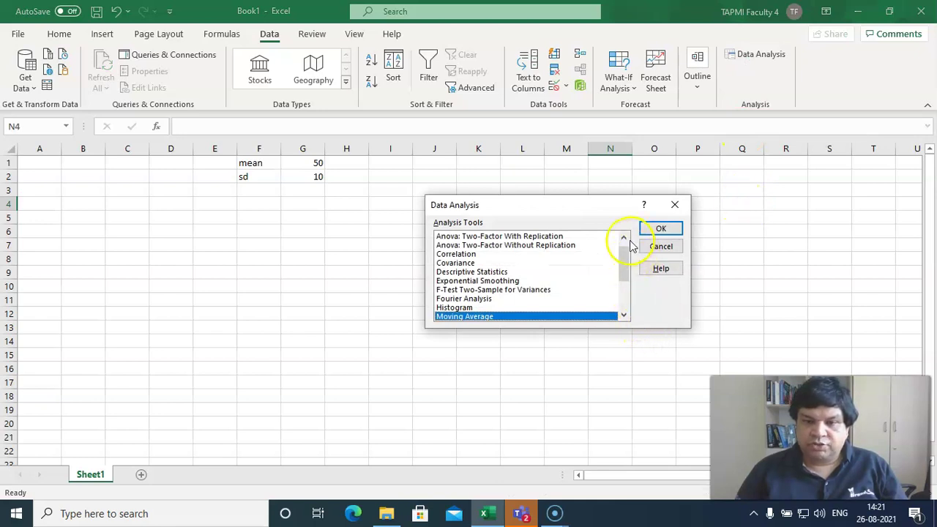
{"action": "left_click", "coordinate": [623, 315]}
{"action": "left_click", "coordinate": [623, 315]}
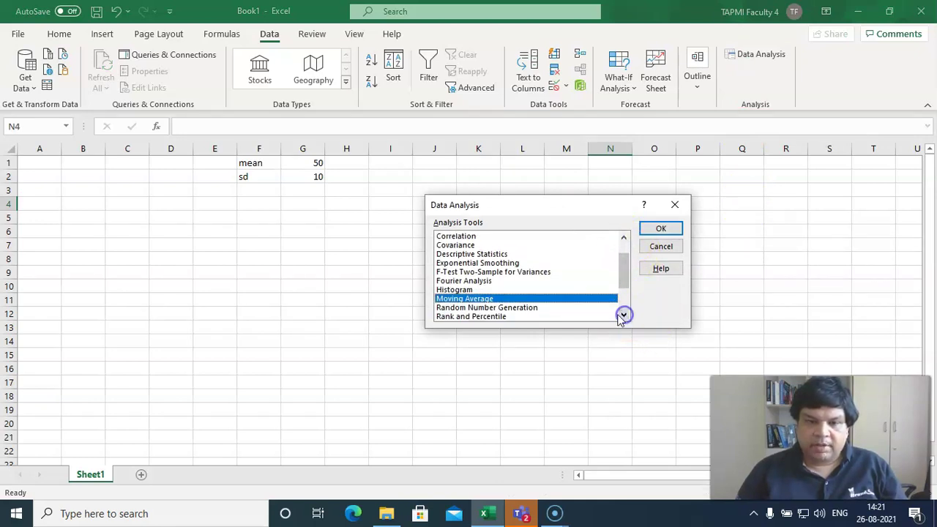
{"action": "left_click", "coordinate": [542, 308]}
{"action": "left_click", "coordinate": [659, 230]}
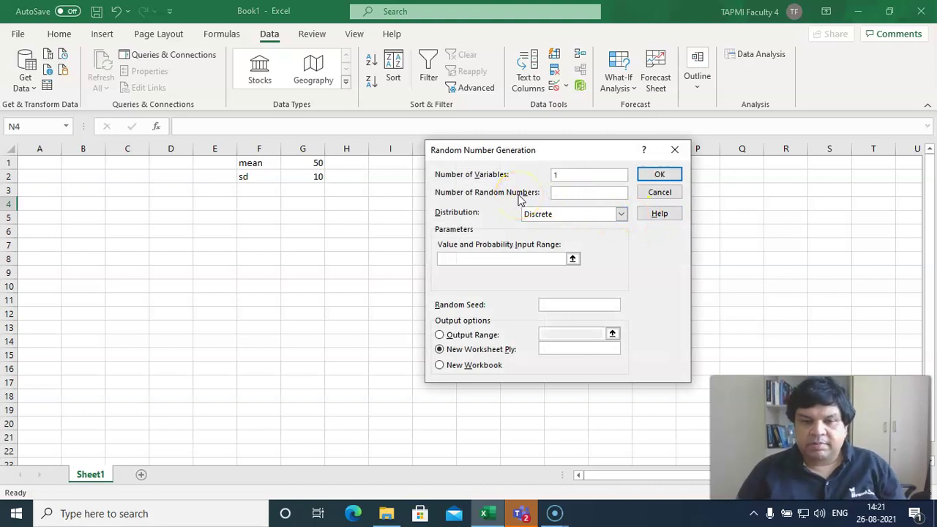
Generate 50 Normal-distribution random numbers (mean 0, SD 1) with output starting at A1.
{"action": "left_click", "coordinate": [564, 194]}
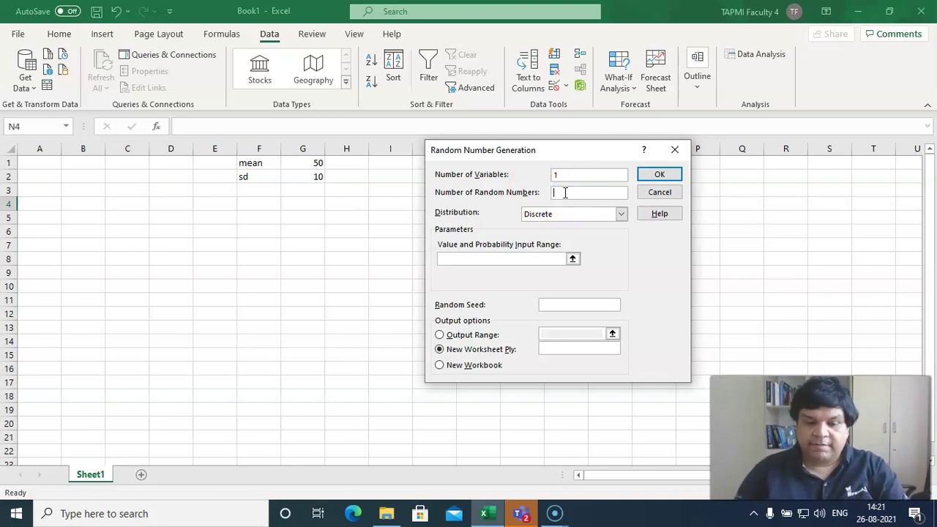
{"action": "type", "text": "50"}
{"action": "left_click", "coordinate": [634, 243]}
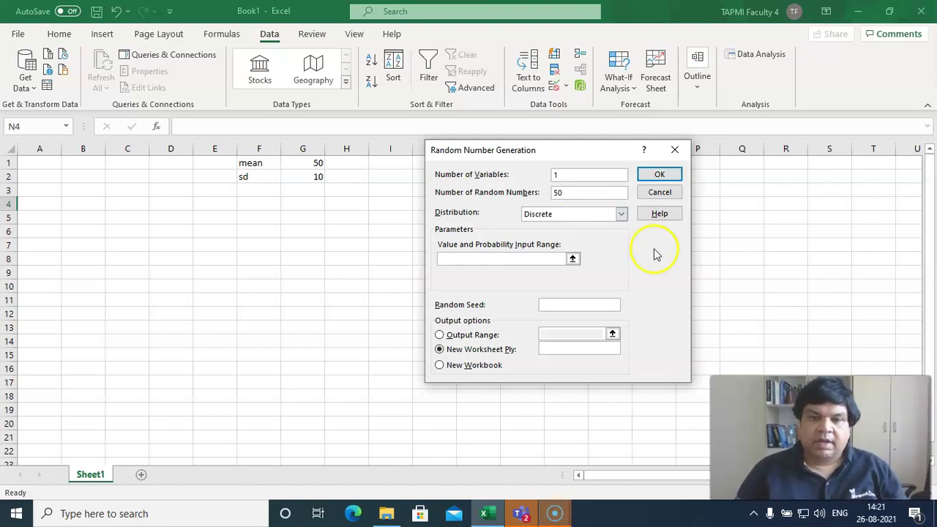
{"action": "left_click", "coordinate": [621, 213]}
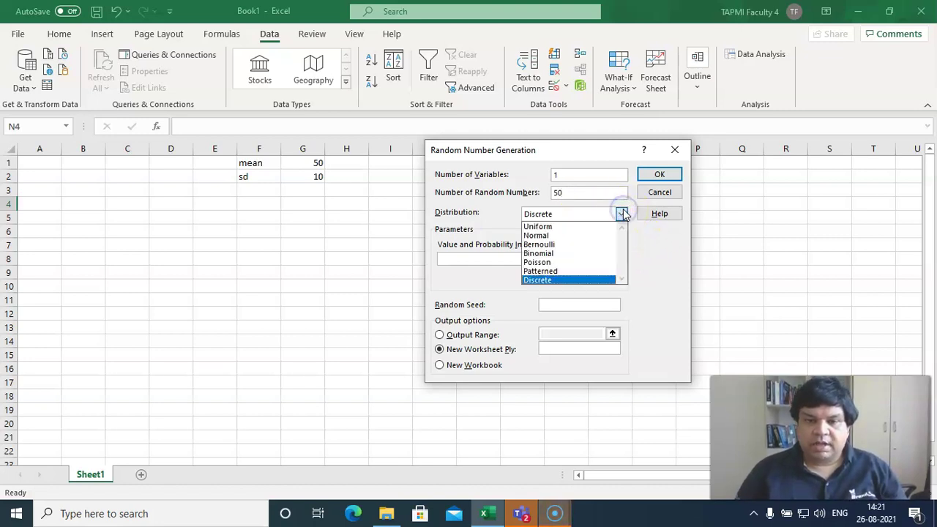
{"action": "left_click", "coordinate": [561, 236]}
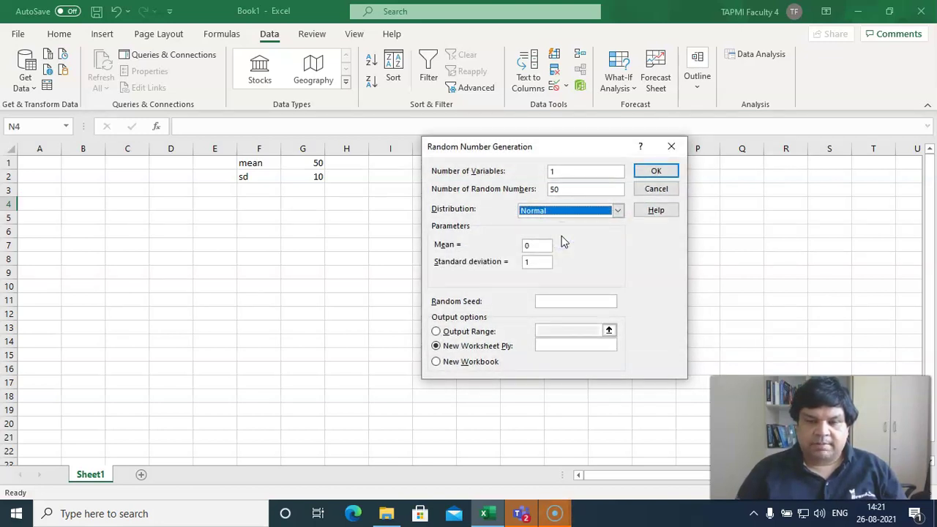
{"action": "left_click", "coordinate": [558, 229]}
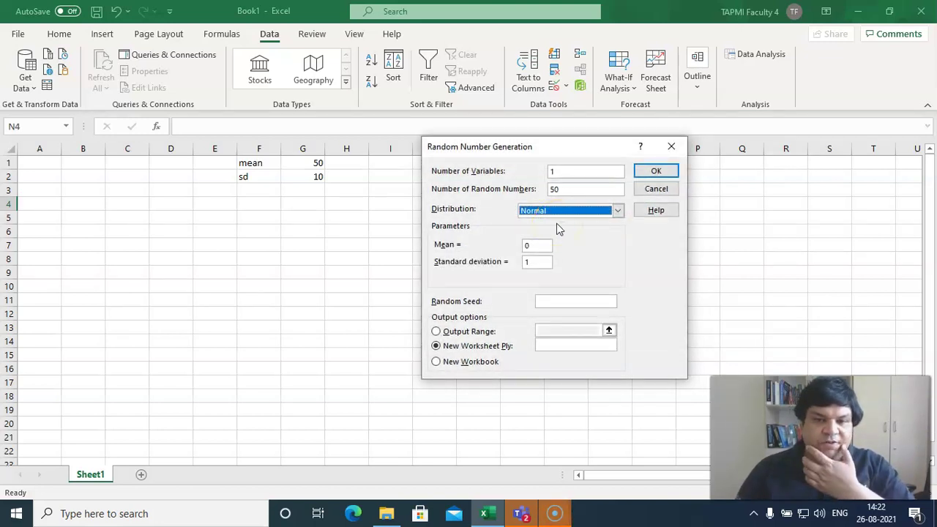
{"action": "left_click", "coordinate": [529, 244]}
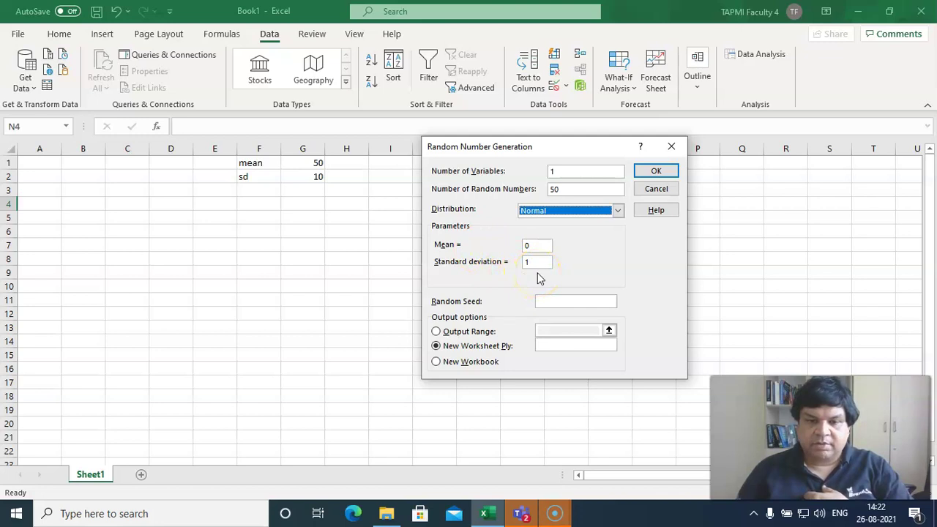
{"action": "left_click", "coordinate": [436, 332]}
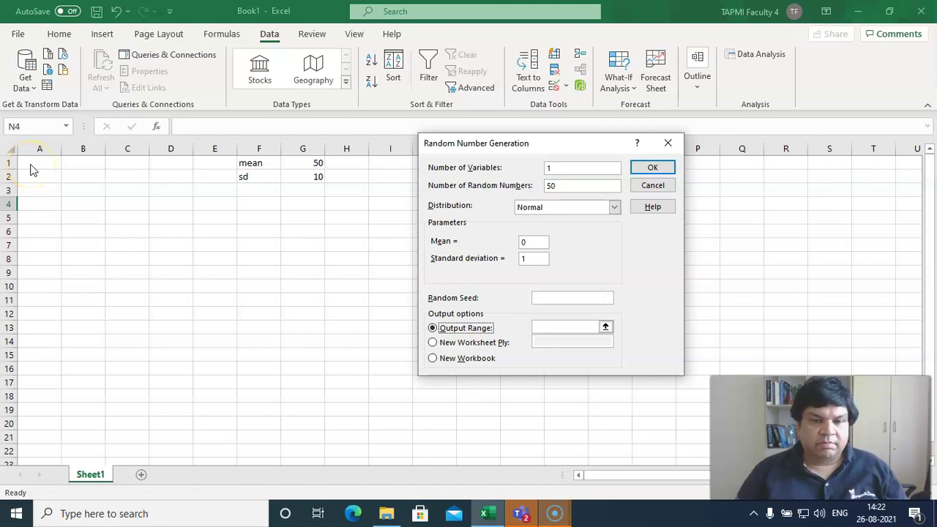
{"action": "left_click", "coordinate": [548, 325]}
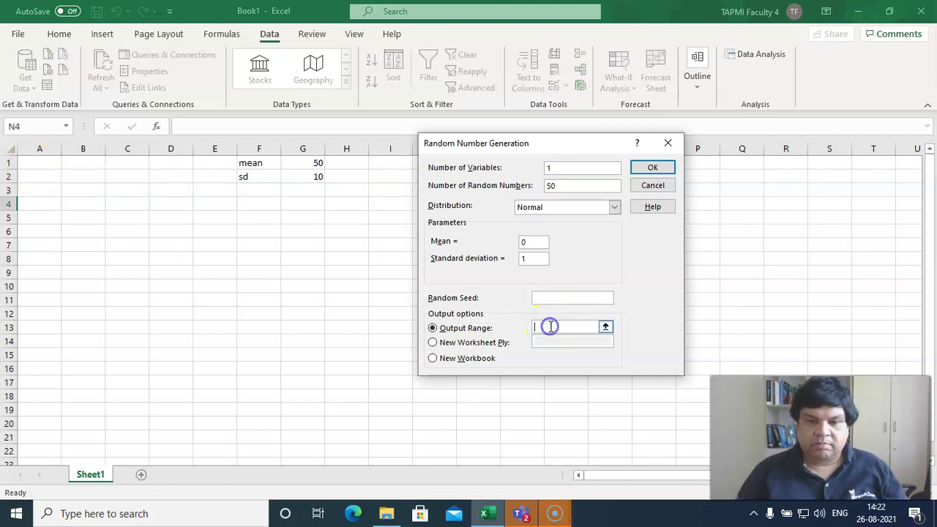
{"action": "left_click", "coordinate": [657, 167]}
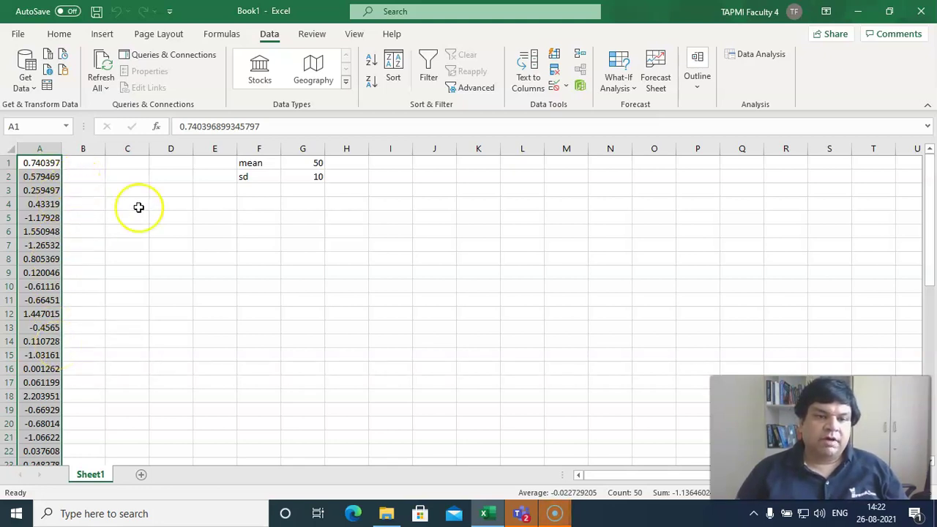
Enter =AVERAGE(A1:A50) in A51, giving -0.02273.
{"action": "left_click_drag", "start_coordinate": [926, 250], "coordinate": [932, 489]}
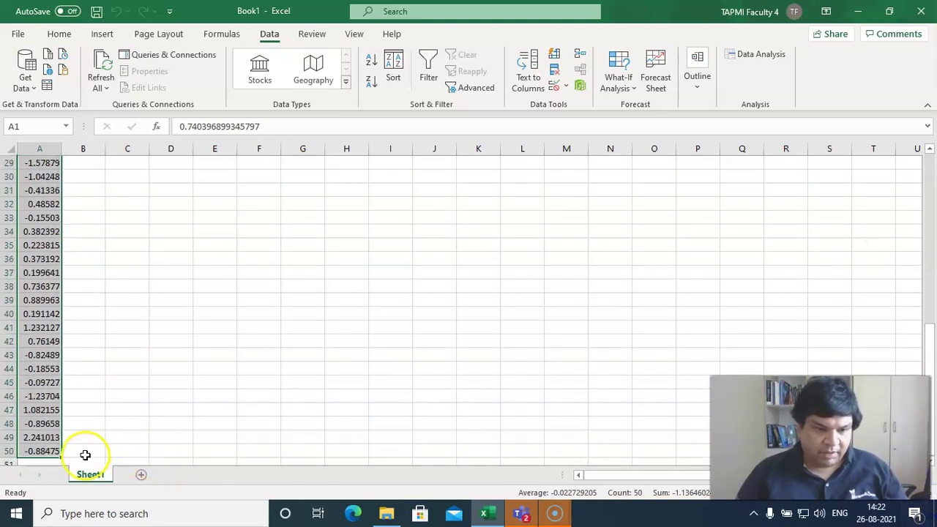
{"action": "left_click", "coordinate": [51, 463]}
{"action": "type", "text": "=average("}
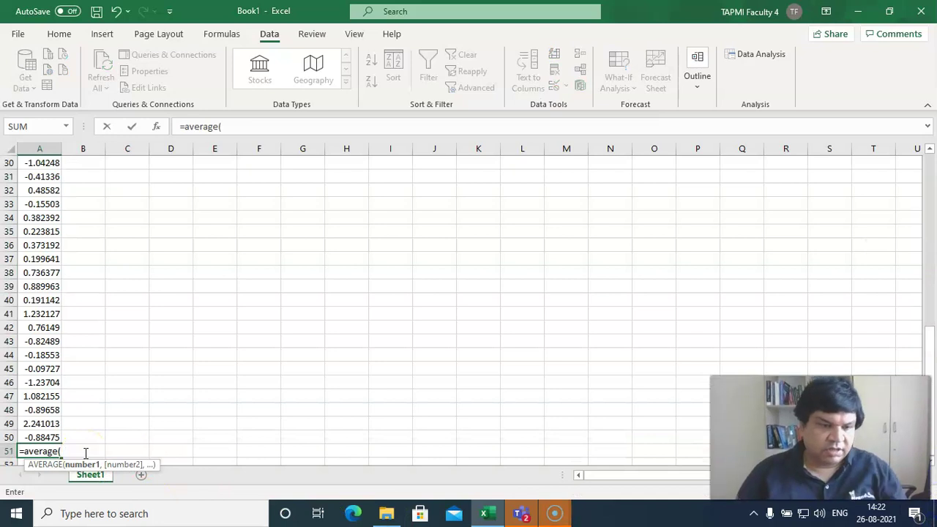
{"action": "left_click_drag", "start_coordinate": [33, 437], "coordinate": [27, 34]}
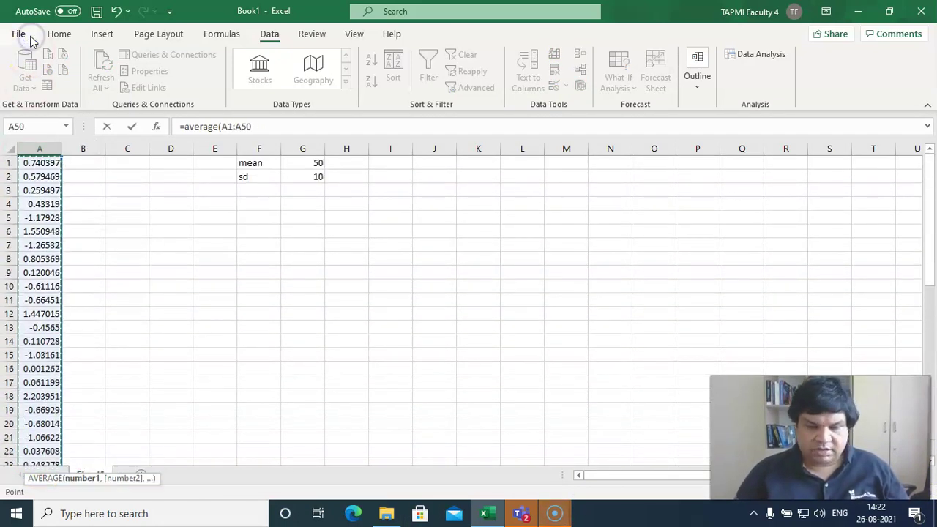
{"action": "key", "text": "Return"}
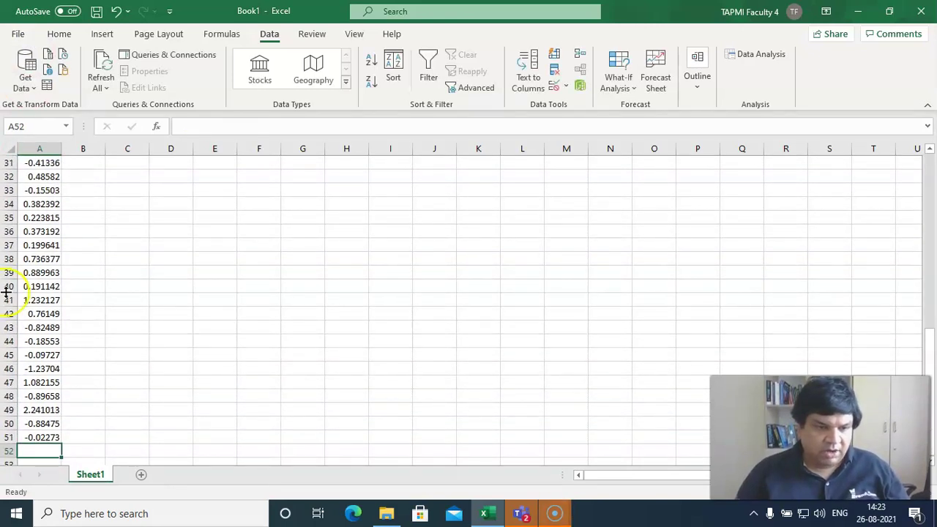
Enter =STDEV(A1:A50) in A52, giving 0.910684, then move to B1.
{"action": "left_click", "coordinate": [43, 446]}
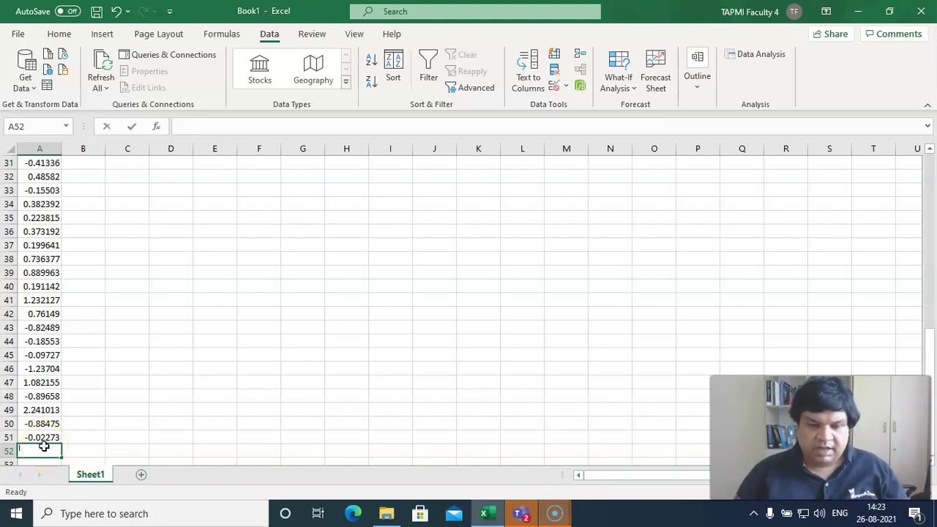
{"action": "type", "text": "=stde"}
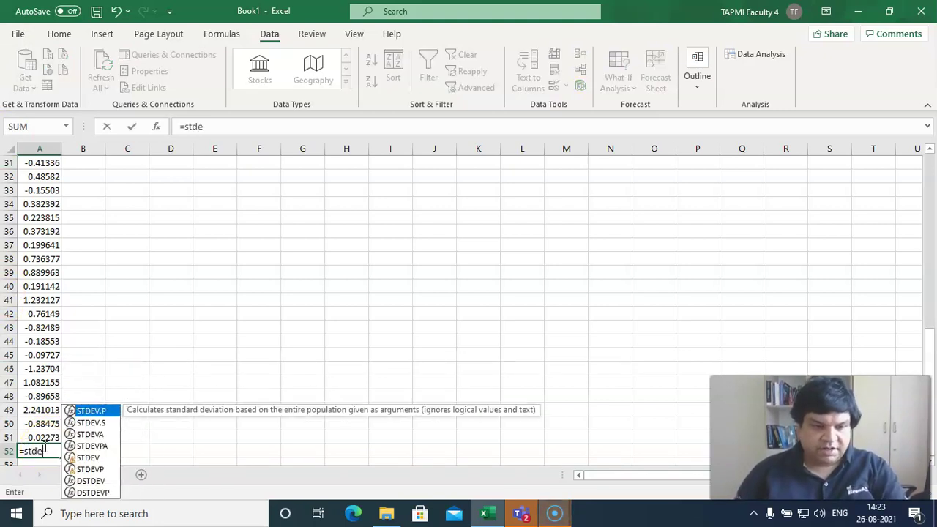
{"action": "type", "text": "v(a1:a50)"}
{"action": "key", "text": "ctrl+Return"}
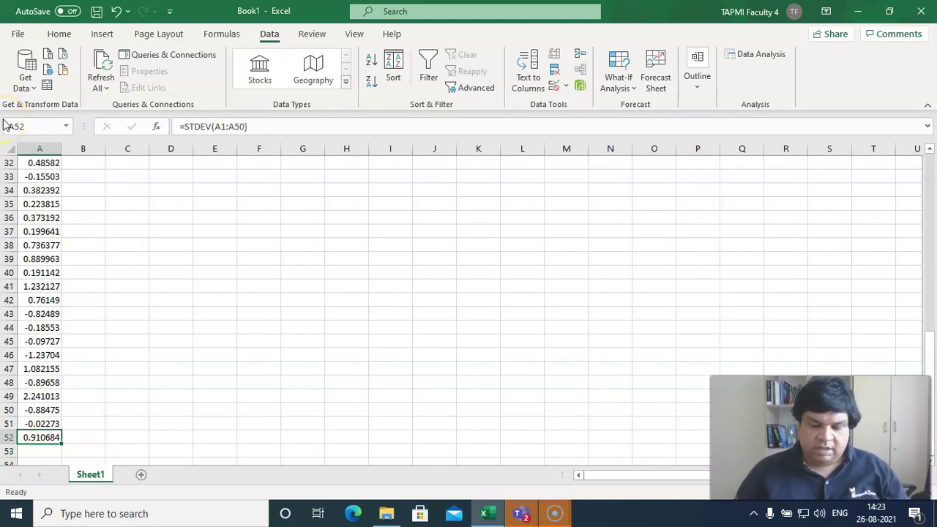
{"action": "key", "text": "Up"}
{"action": "key", "text": "Up"}
{"action": "key", "text": "Up"}
{"action": "key", "text": "Up"}
{"action": "key", "text": "Up"}
{"action": "key", "text": "Up"}
{"action": "key", "text": "Up"}
{"action": "key", "text": "Up"}
{"action": "key", "text": "Up"}
{"action": "key", "text": "Up"}
{"action": "key", "text": "Up"}
{"action": "key", "text": "Up"}
{"action": "key", "text": "Up"}
{"action": "key", "text": "Up"}
{"action": "key", "text": "Up"}
{"action": "key", "text": "Up"}
{"action": "key", "text": "Up"}
{"action": "key", "text": "Up"}
{"action": "key", "text": "Up"}
{"action": "key", "text": "Up"}
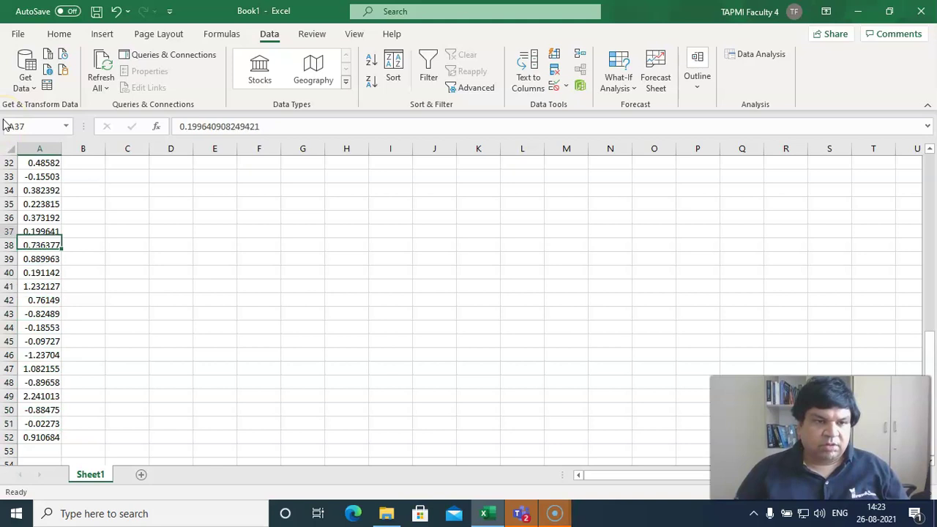
{"action": "key", "text": "Up"}
{"action": "key", "text": "Up"}
{"action": "key", "text": "Up"}
{"action": "key", "text": "Up"}
{"action": "key", "text": "Up"}
{"action": "key", "text": "Up"}
{"action": "key", "text": "Up"}
{"action": "key", "text": "Up"}
{"action": "key", "text": "Up"}
{"action": "key", "text": "Up"}
{"action": "key", "text": "Up"}
{"action": "key", "text": "Up"}
{"action": "key", "text": "Up"}
{"action": "key", "text": "Up"}
{"action": "key", "text": "Up"}
{"action": "key", "text": "Up"}
{"action": "key", "text": "Up"}
{"action": "key", "text": "Up"}
{"action": "key", "text": "Up"}
{"action": "key", "text": "Up"}
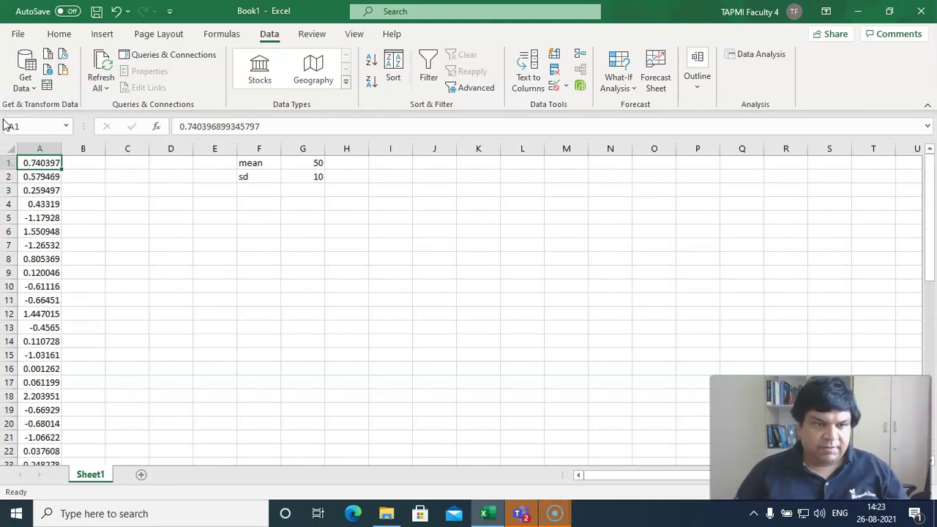
{"action": "key", "text": "Right"}
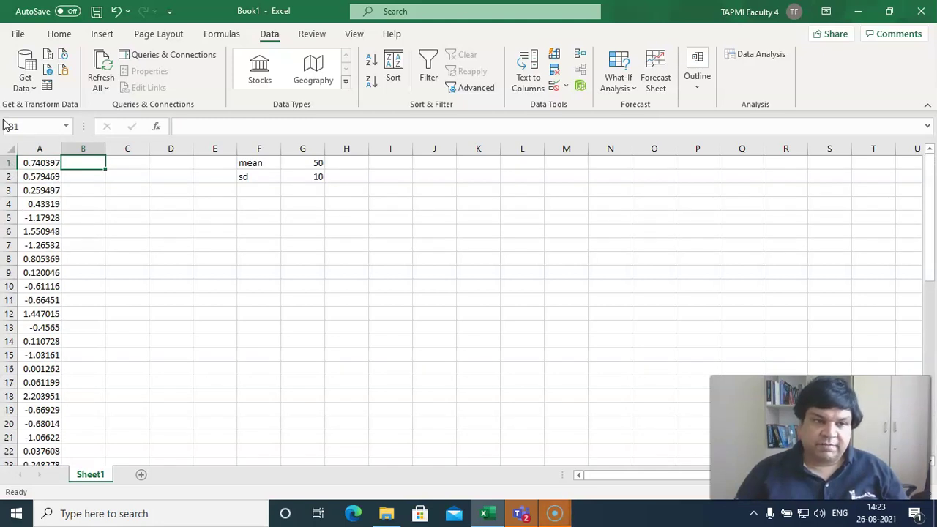
Build a STANDARDIZE formula in B1 using A1, the average in A51 and the SD in A52.
{"action": "type", "text": "="}
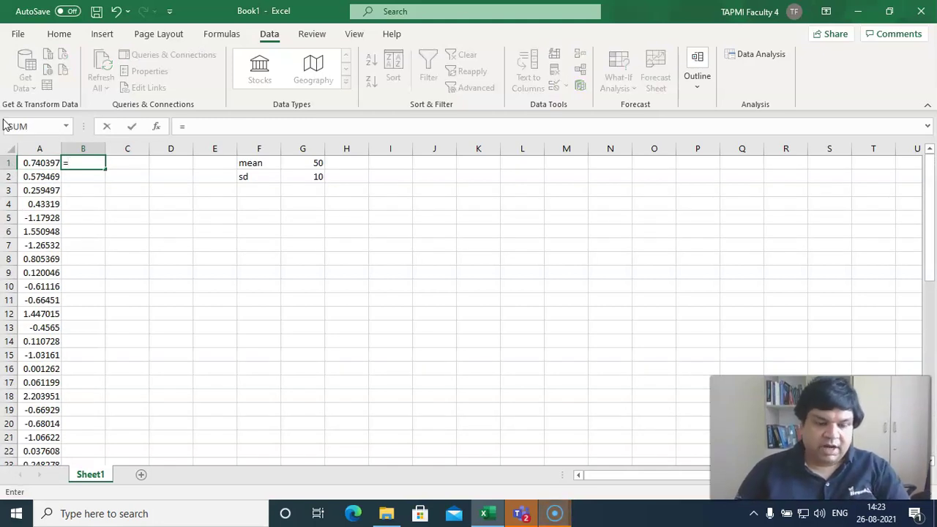
{"action": "type", "text": "stan"}
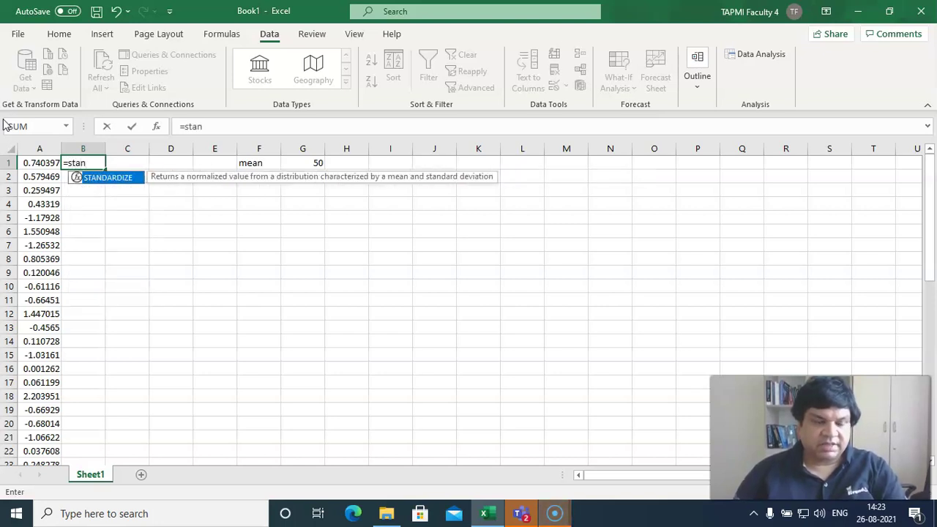
{"action": "double_click", "coordinate": [117, 183]}
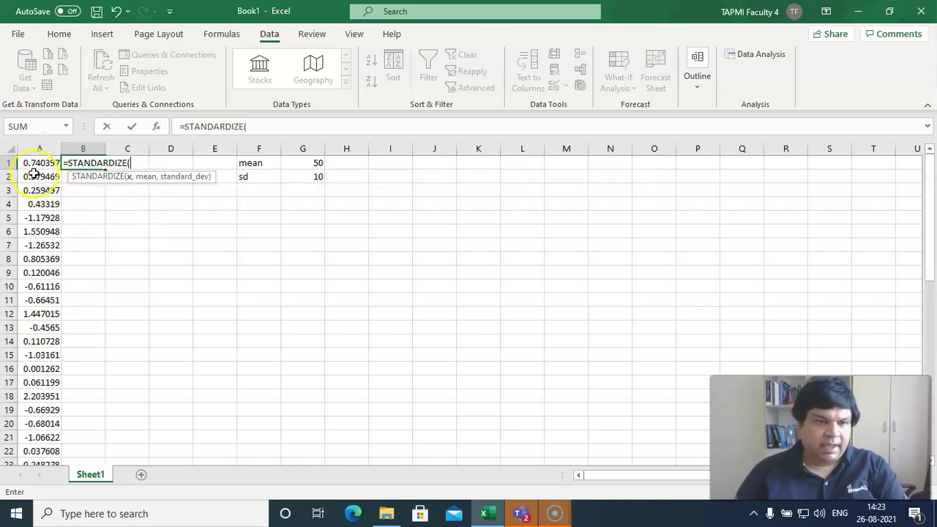
{"action": "left_click", "coordinate": [30, 163]}
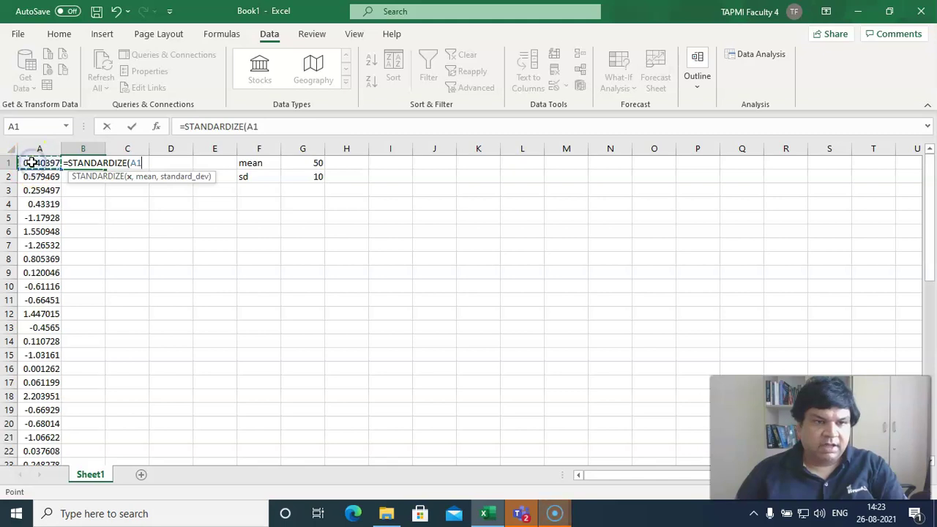
{"action": "type", "text": ","}
{"action": "left_click_drag", "start_coordinate": [931, 237], "coordinate": [933, 459]}
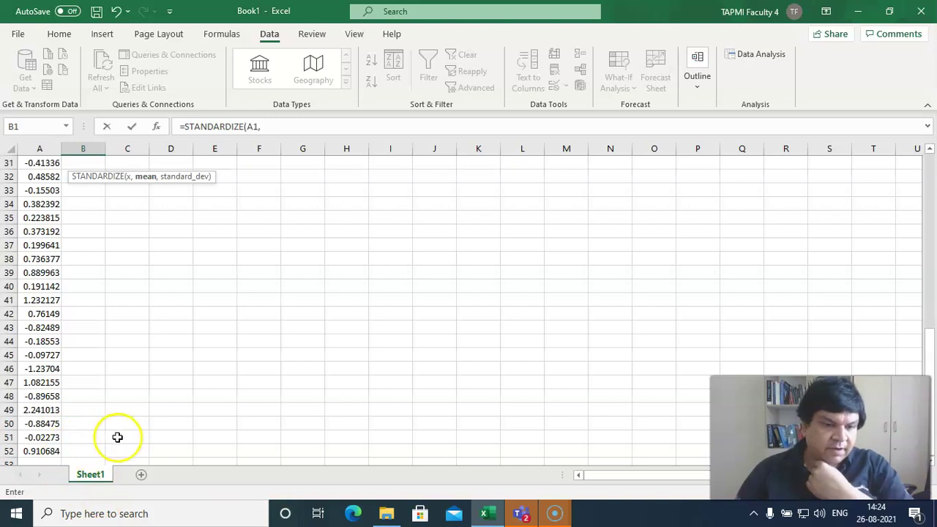
{"action": "left_click", "coordinate": [47, 437]}
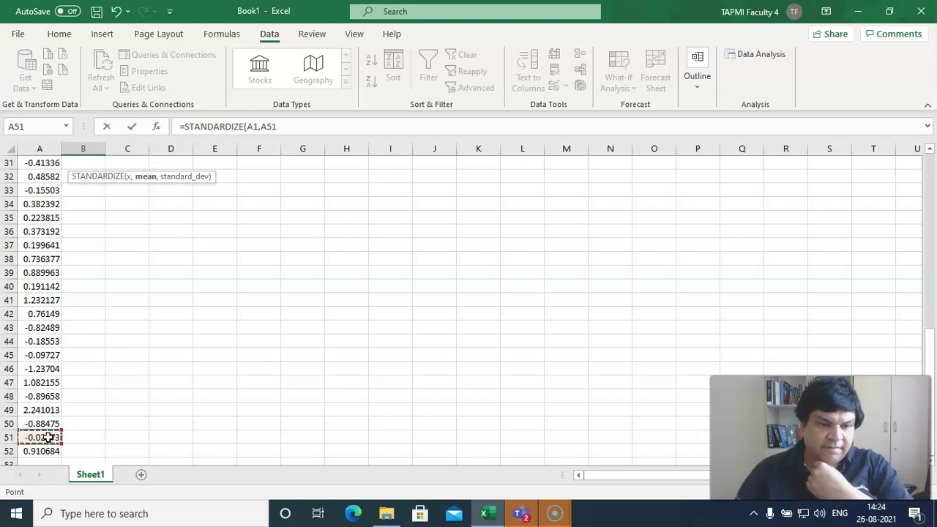
{"action": "type", "text": ","}
{"action": "left_click", "coordinate": [44, 454]}
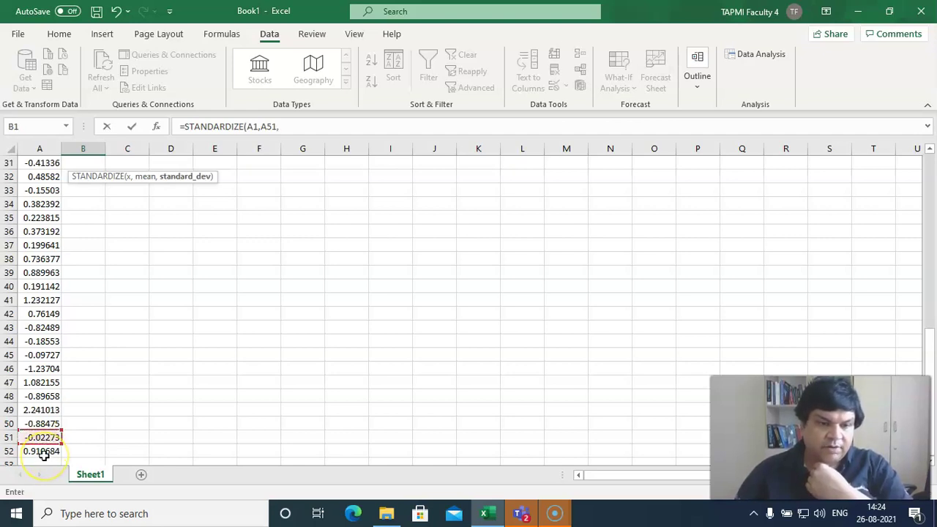
{"action": "left_click", "coordinate": [44, 453]}
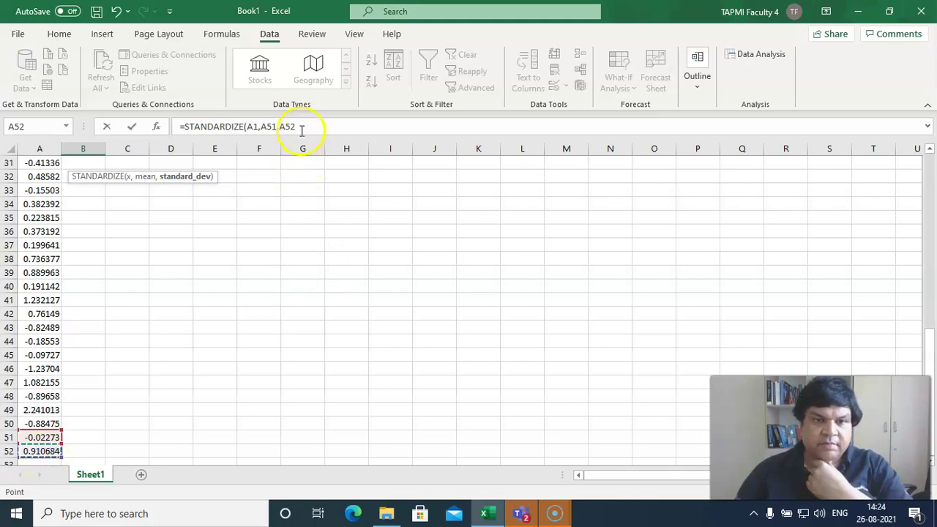
Make A51 and A52 absolute and commit =STANDARDIZE(A1,$A$51,$A$52) in B1.
{"action": "left_click", "coordinate": [262, 126]}
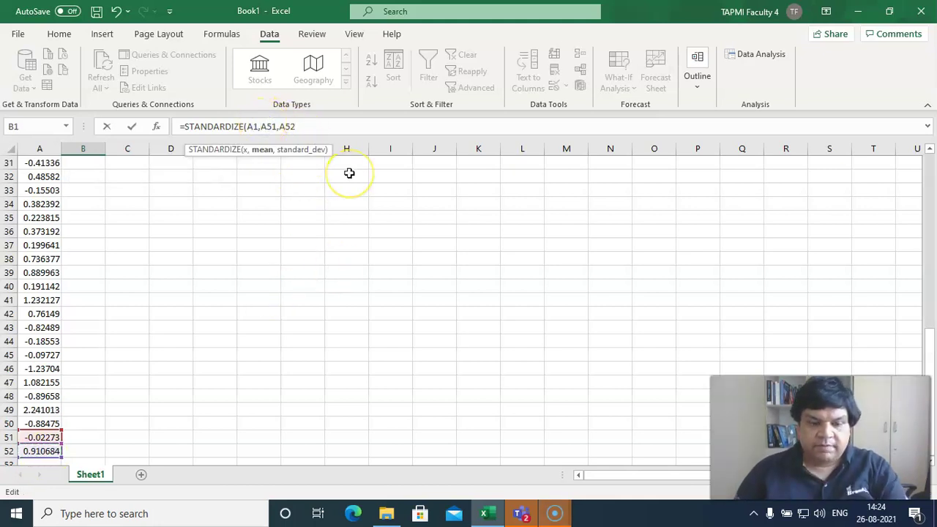
{"action": "key", "text": "F4"}
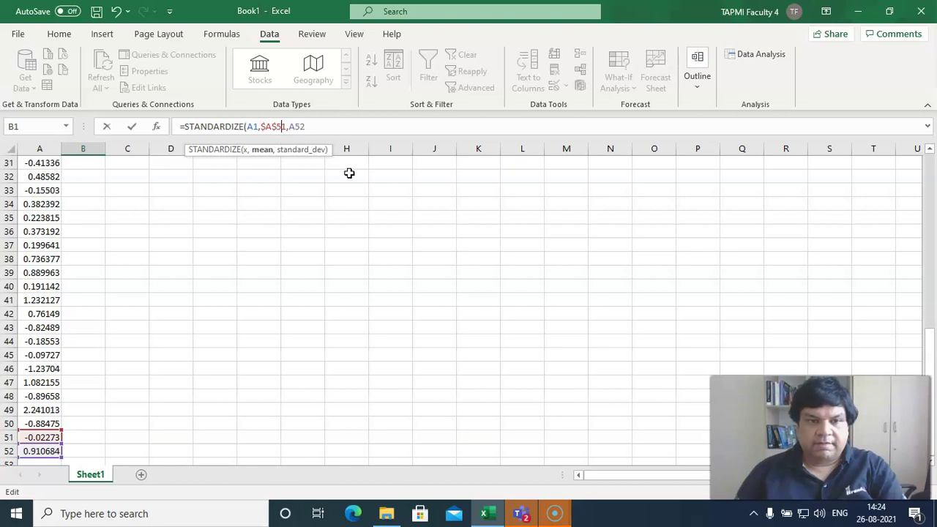
{"action": "key", "text": "Right"}
{"action": "type", "text": "$"}
{"action": "key", "text": "Right"}
{"action": "type", "text": "$"}
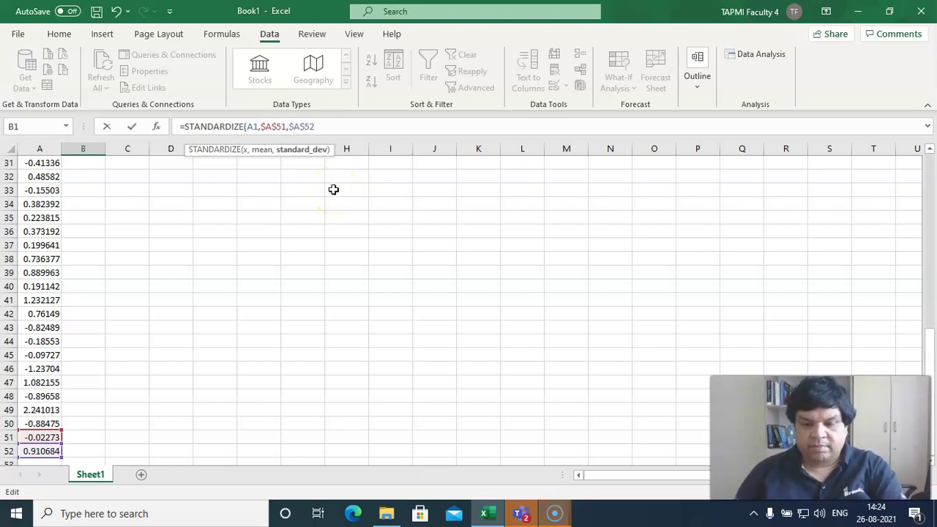
{"action": "key", "text": "End"}
{"action": "type", "text": ")"}
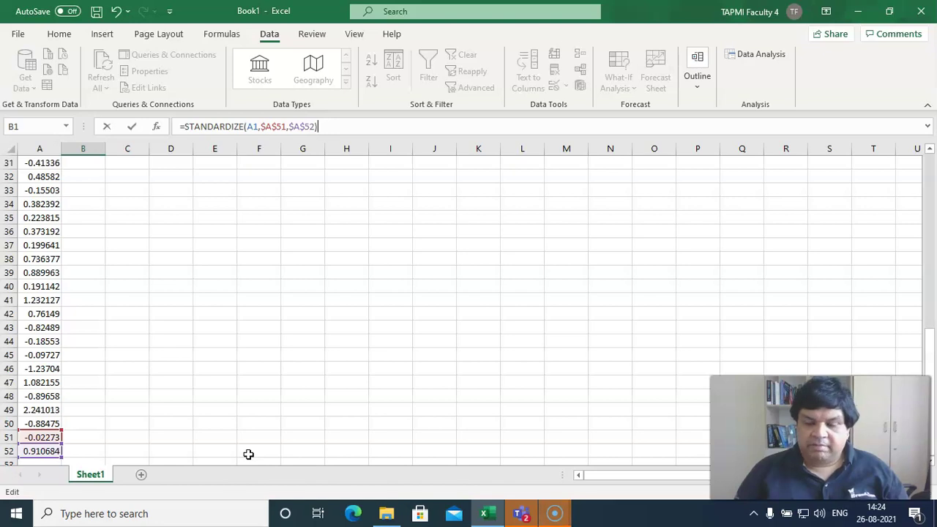
{"action": "key", "text": "Return"}
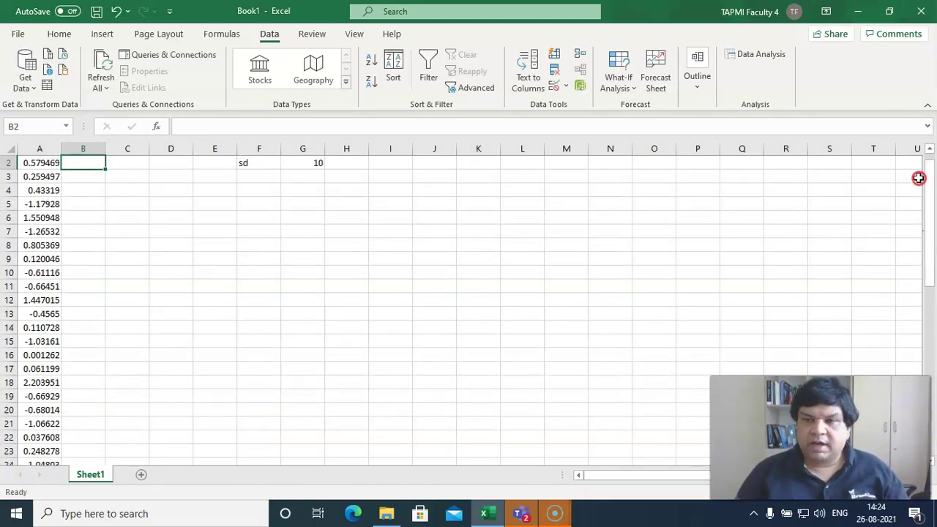
Fill the B1 STANDARDIZE formula down to B50 and return to the top of the sheet.
{"action": "left_click", "coordinate": [928, 149]}
{"action": "left_click", "coordinate": [83, 162]}
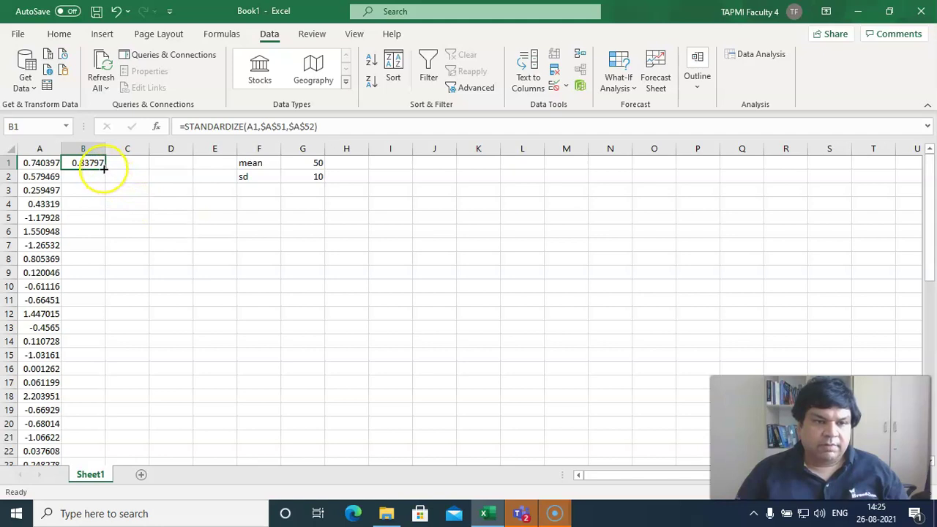
{"action": "mouse_move", "coordinate": [104, 168]}
{"action": "left_mouse_down"}
{"action": "mouse_move", "coordinate": [147, 475]}
{"action": "mouse_move", "coordinate": [142, 415]}
{"action": "left_mouse_up"}
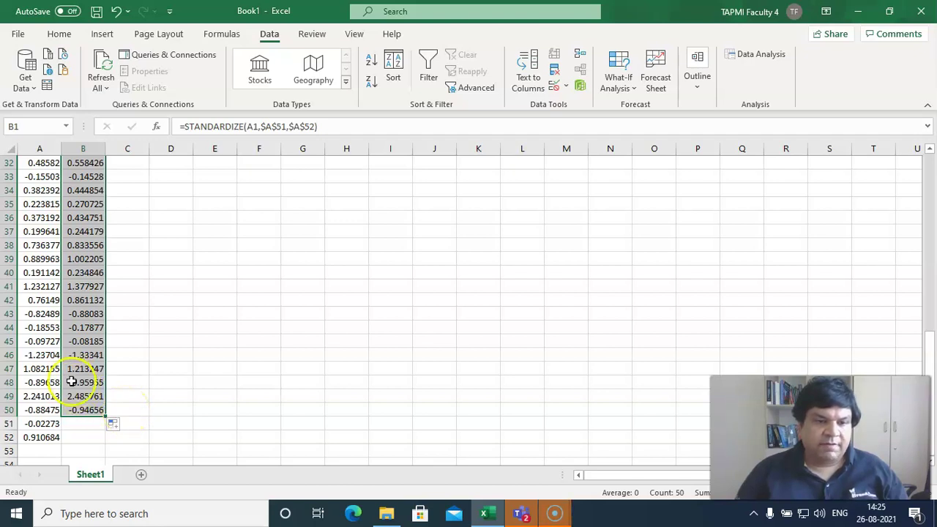
{"action": "left_click_drag", "start_coordinate": [930, 351], "coordinate": [912, 151]}
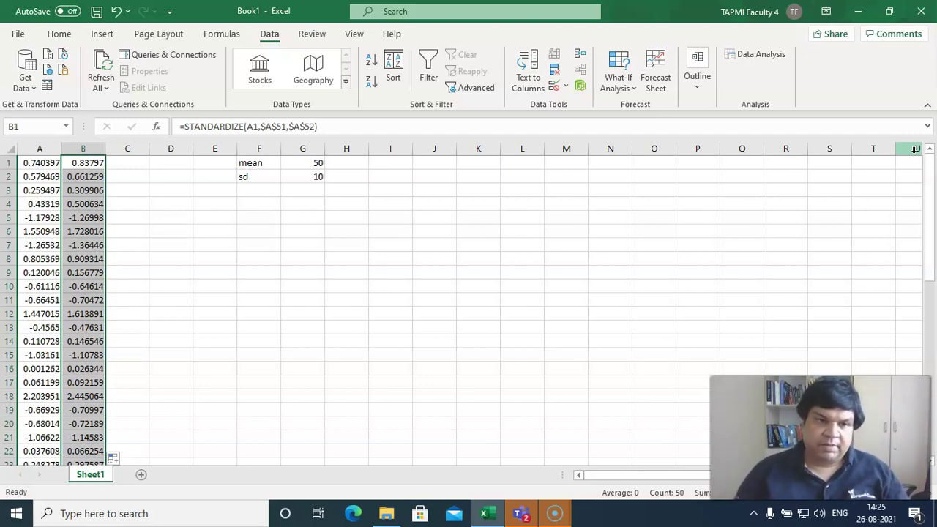
Start the C1 formula with the absolute mean reference $G$1+.
{"action": "left_click", "coordinate": [125, 162]}
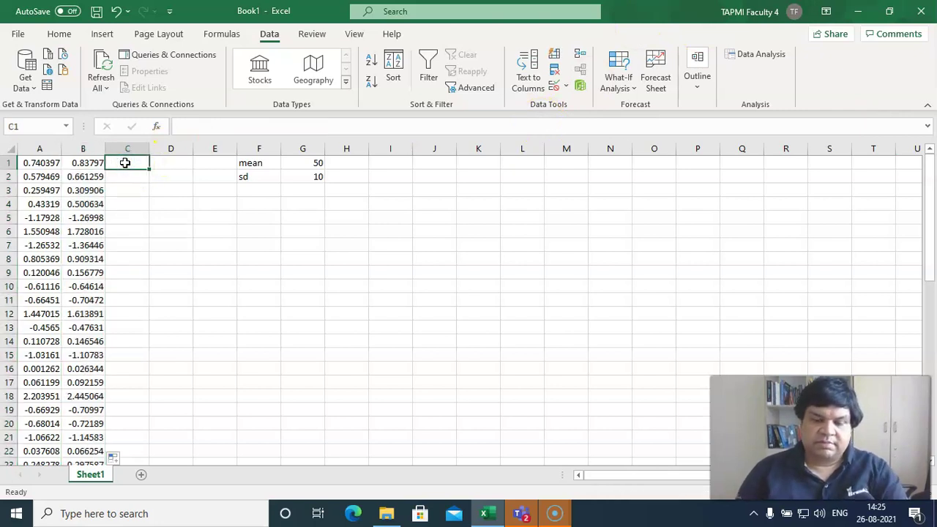
{"action": "type", "text": "="}
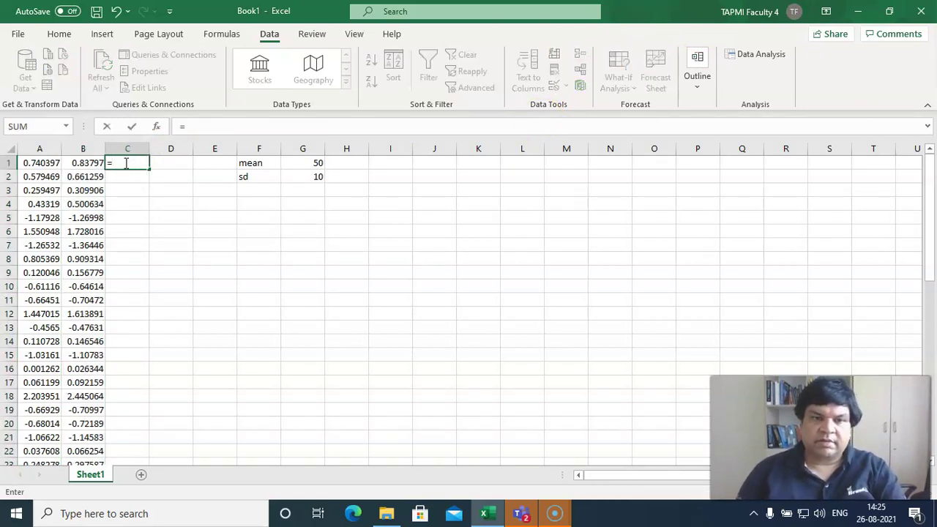
{"action": "left_click", "coordinate": [320, 162]}
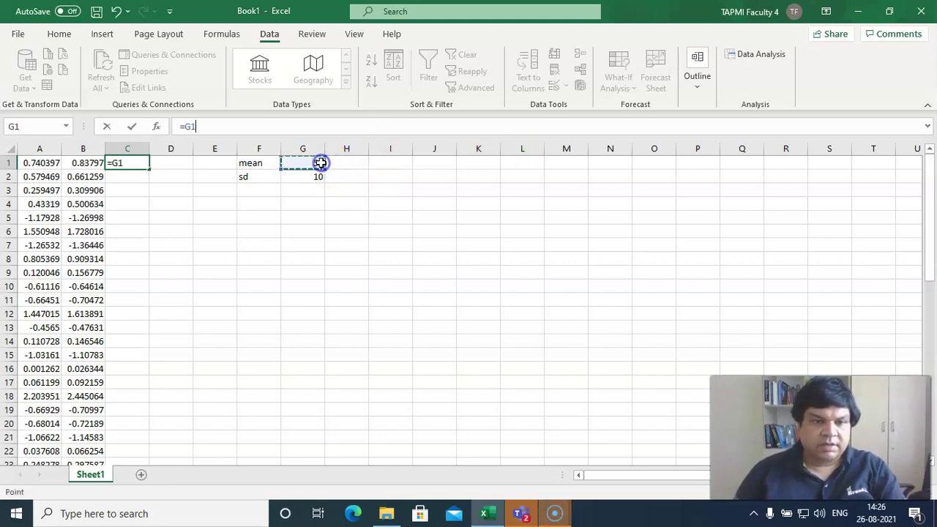
{"action": "left_click", "coordinate": [188, 127]}
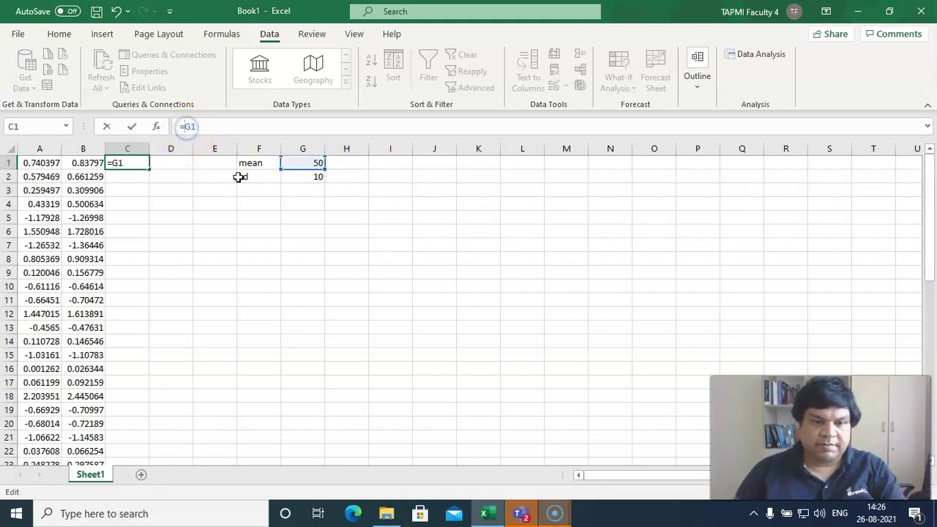
{"action": "type", "text": "$"}
{"action": "key", "text": "Right"}
{"action": "type", "text": "$1"}
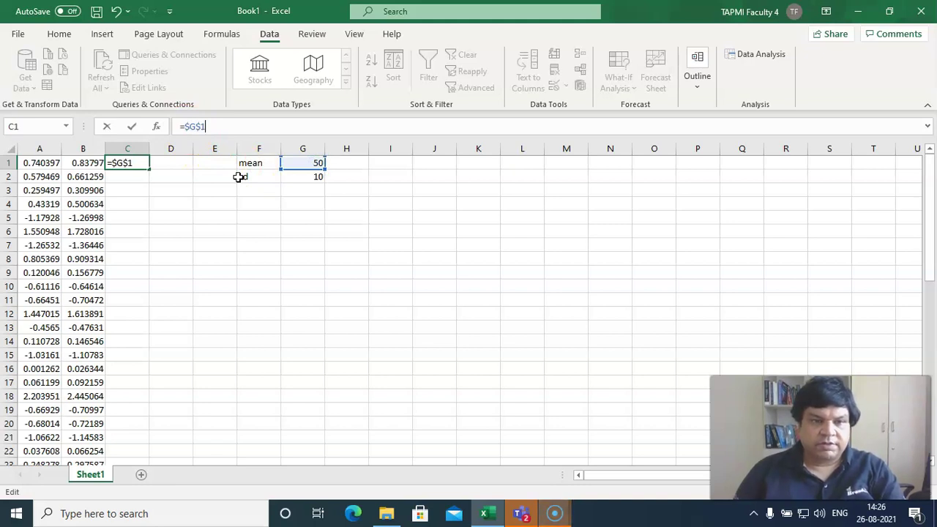
{"action": "type", "text": "+"}
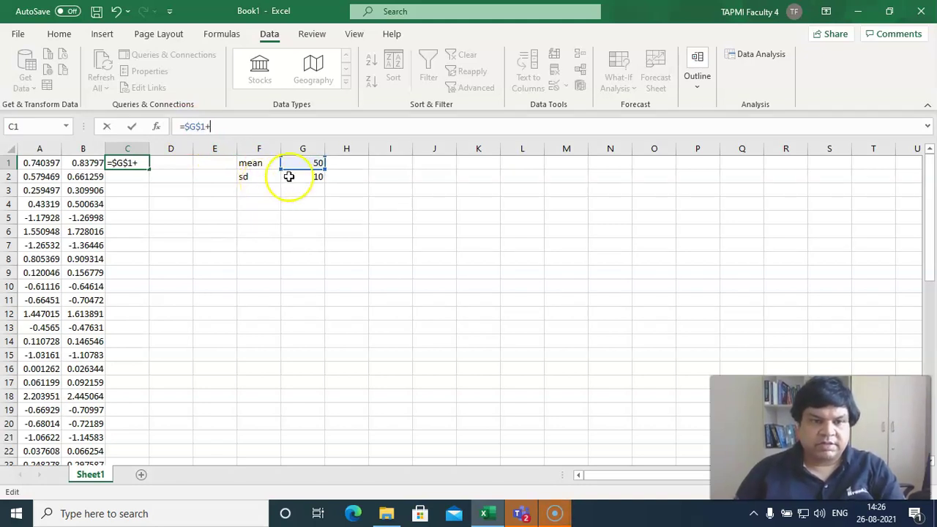
Complete C1 as =$G$1+$G$2*B1, giving 58.3797.
{"action": "left_click", "coordinate": [314, 177]}
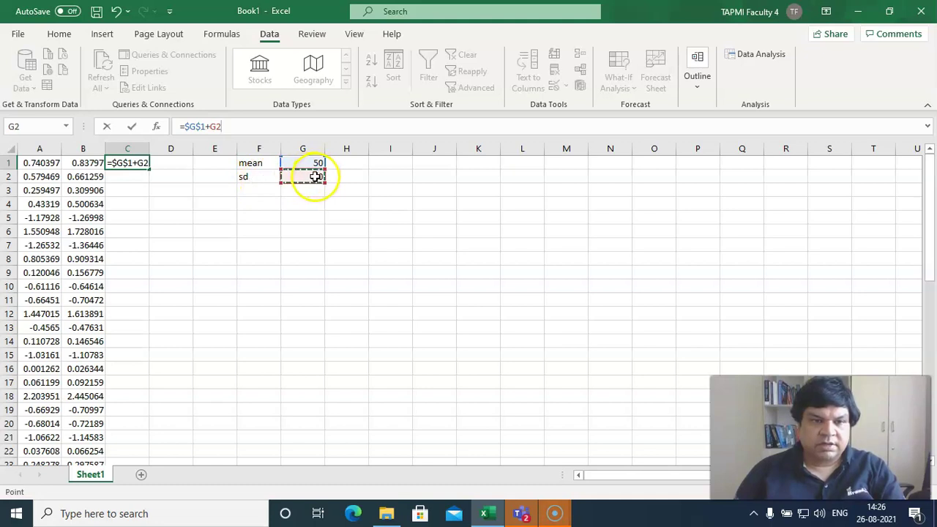
{"action": "left_click", "coordinate": [208, 125]}
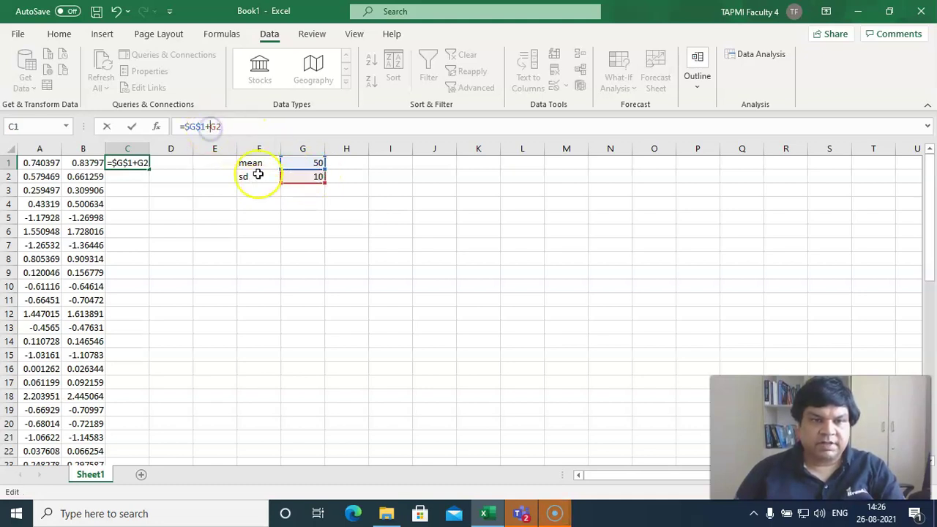
{"action": "type", "text": "$"}
{"action": "key", "text": "Right"}
{"action": "type", "text": "$2"}
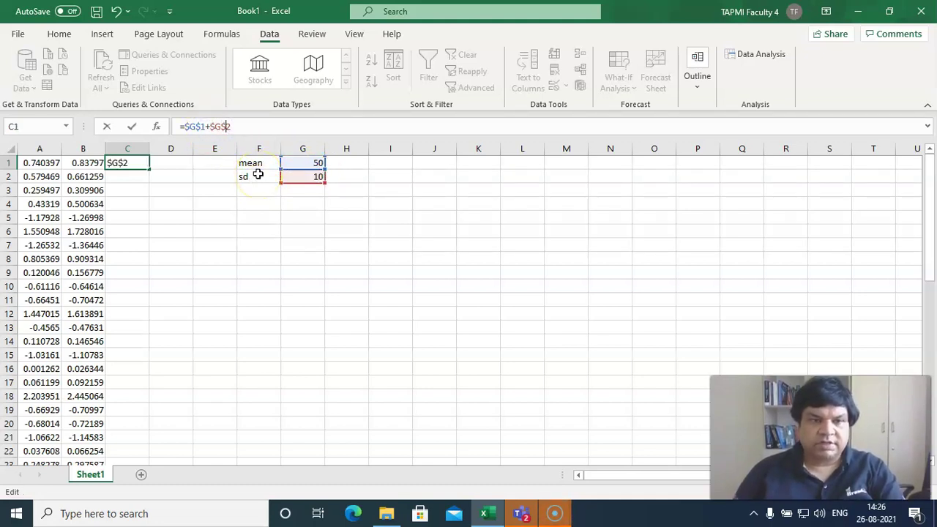
{"action": "type", "text": "*"}
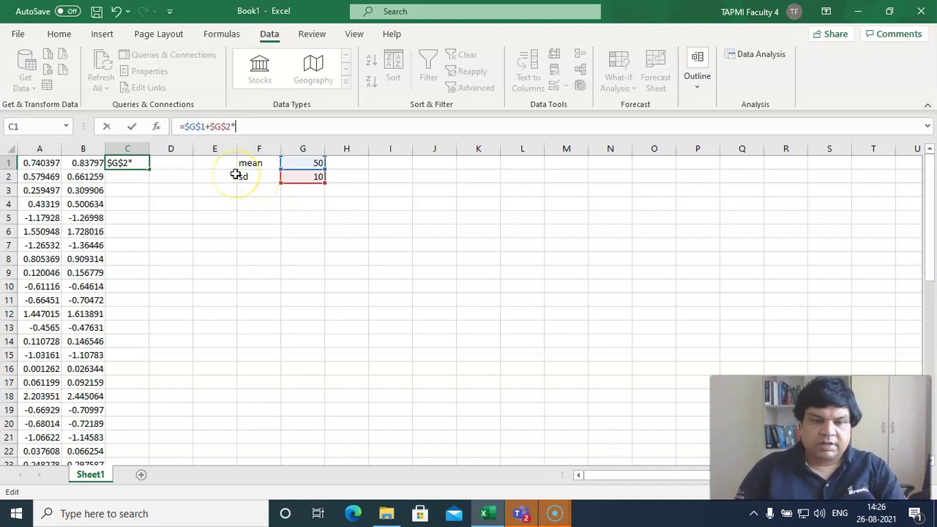
{"action": "left_click", "coordinate": [85, 165]}
{"action": "key", "text": "Return"}
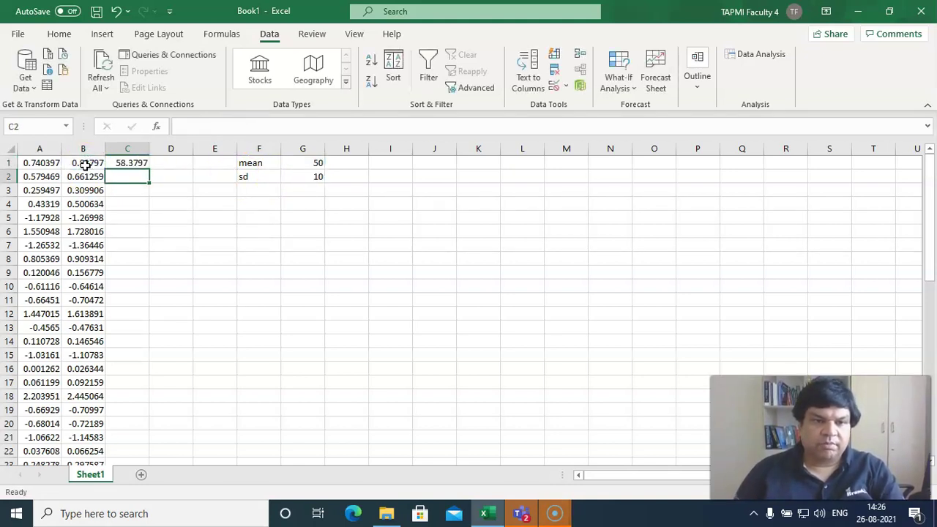
{"action": "left_click", "coordinate": [134, 162]}
Fill the C1 rescaling formula down to C50, which shows 40.53439.
{"action": "left_click_drag", "start_coordinate": [150, 169], "coordinate": [166, 401]}
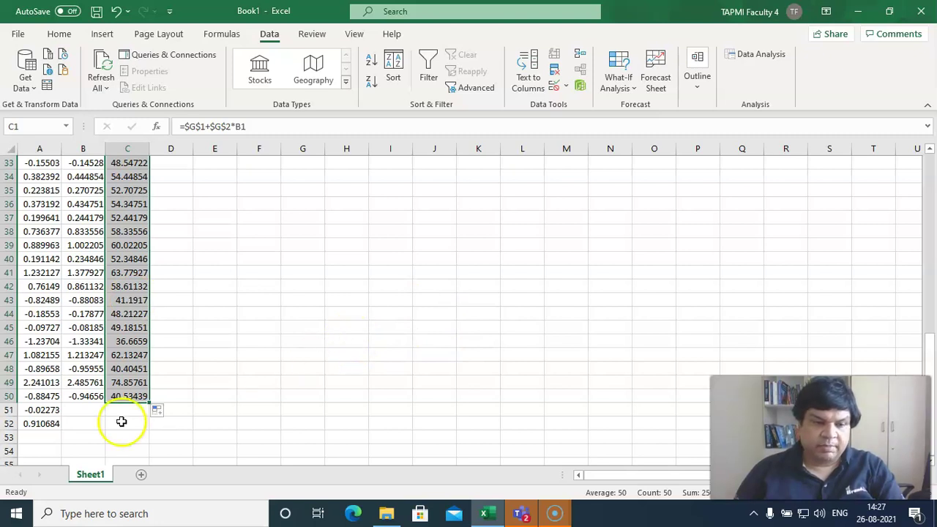
{"action": "left_click_drag", "start_coordinate": [89, 410], "coordinate": [88, 355]}
Label B51 Average and enter =AVERAGE(C1:C50) in C51, returning 50.
{"action": "left_click", "coordinate": [89, 410]}
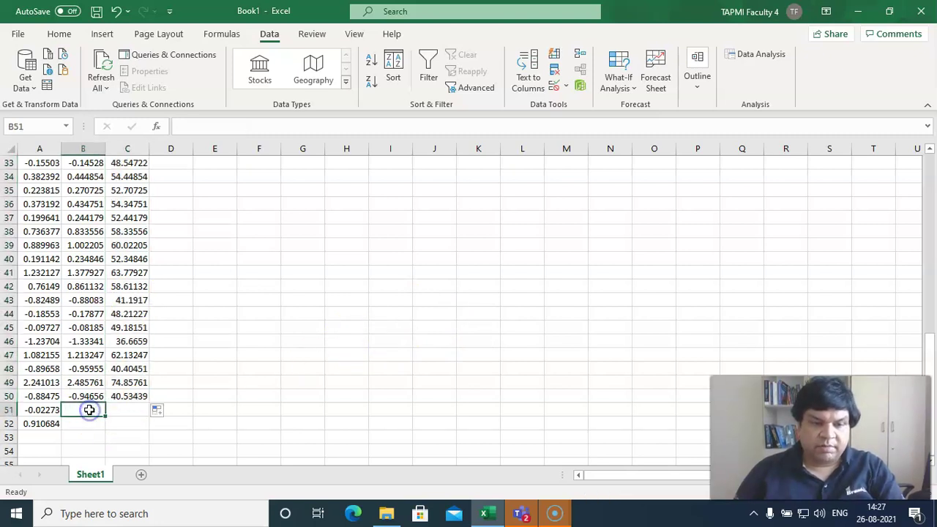
{"action": "type", "text": "Av"}
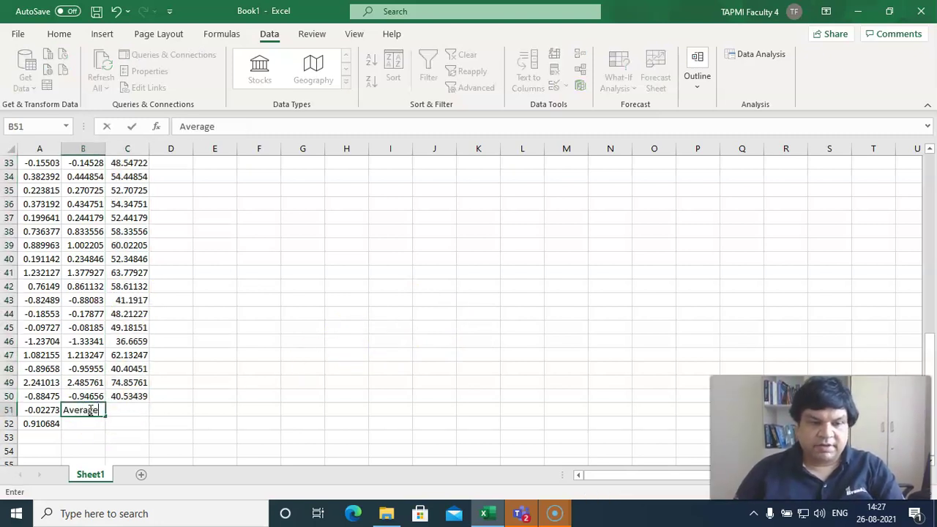
{"action": "type", "text": "erage"}
{"action": "key", "text": "Tab"}
{"action": "type", "text": "="}
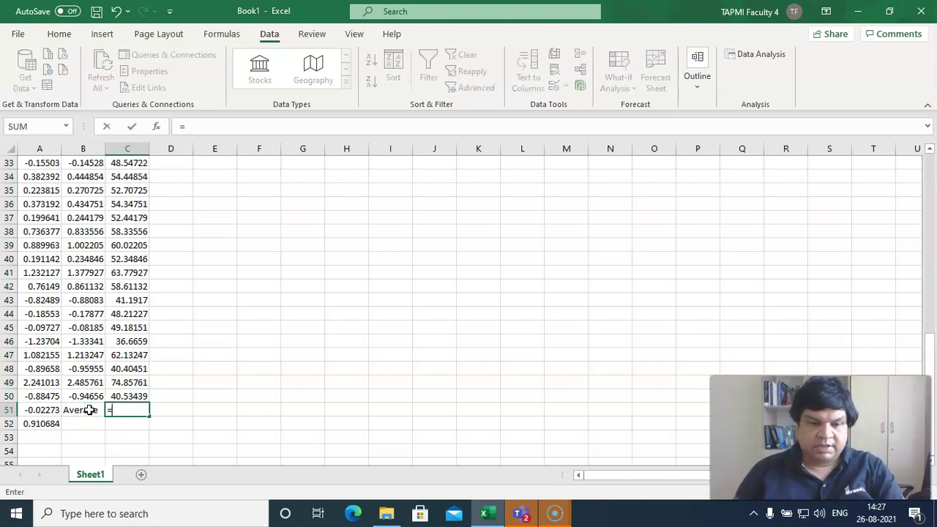
{"action": "type", "text": "aver"}
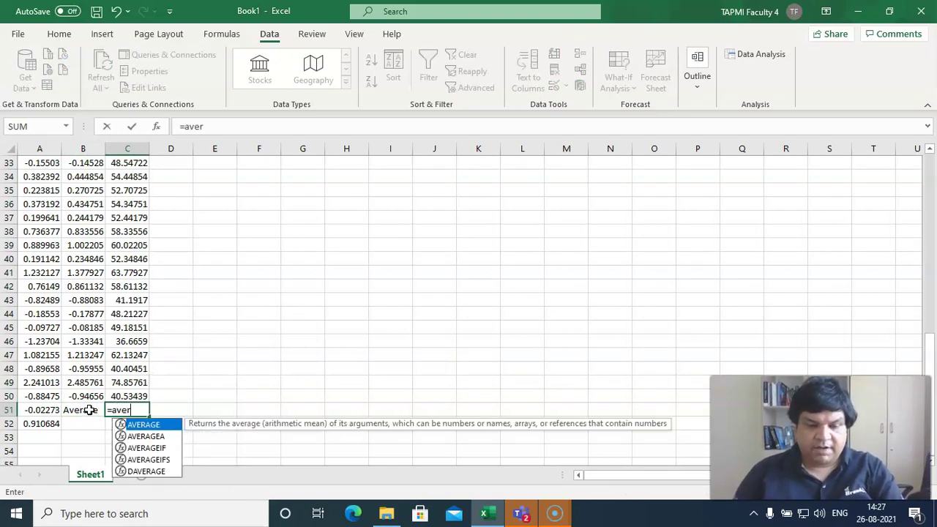
{"action": "type", "text": "age("}
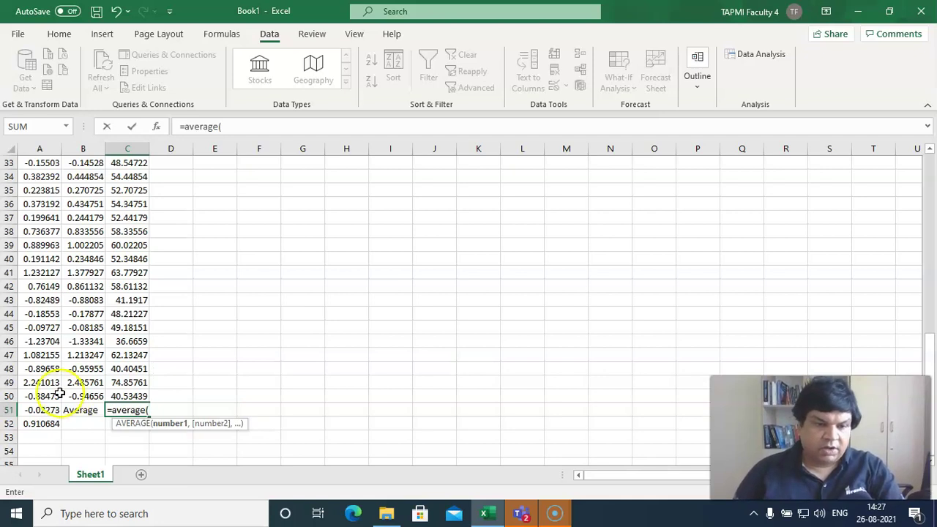
{"action": "left_click_drag", "start_coordinate": [121, 395], "coordinate": [109, 34]}
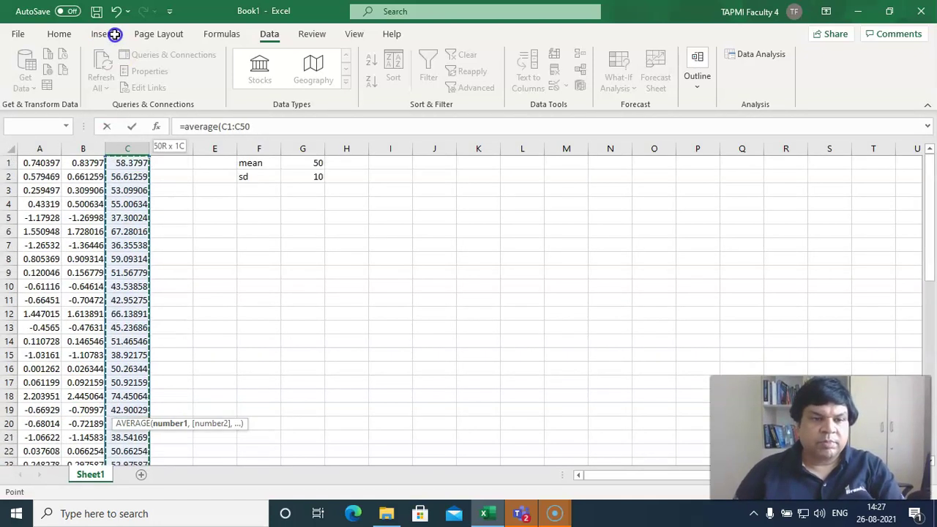
{"action": "type", "text": ")"}
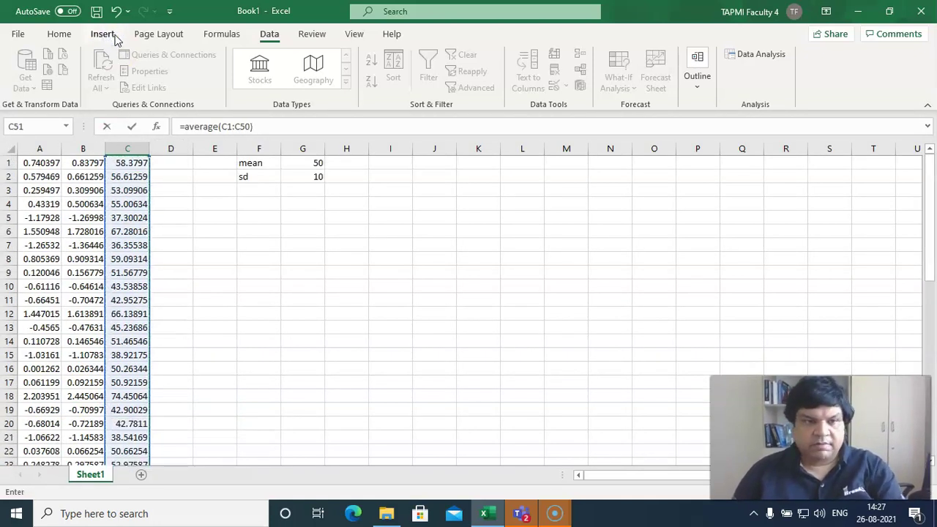
{"action": "key", "text": "Return"}
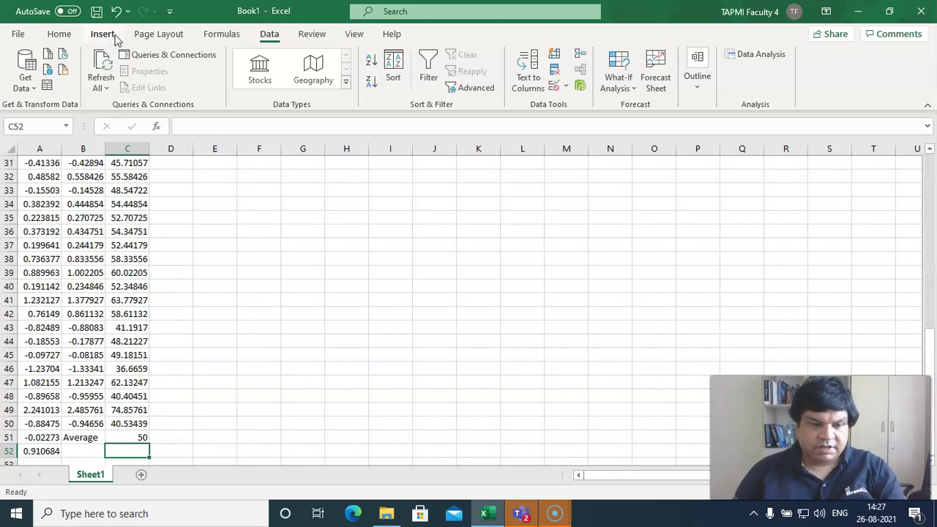
Label B52 SD and enter =STDEV(C1:C50) in C52, returning 10.
{"action": "key", "text": "Left"}
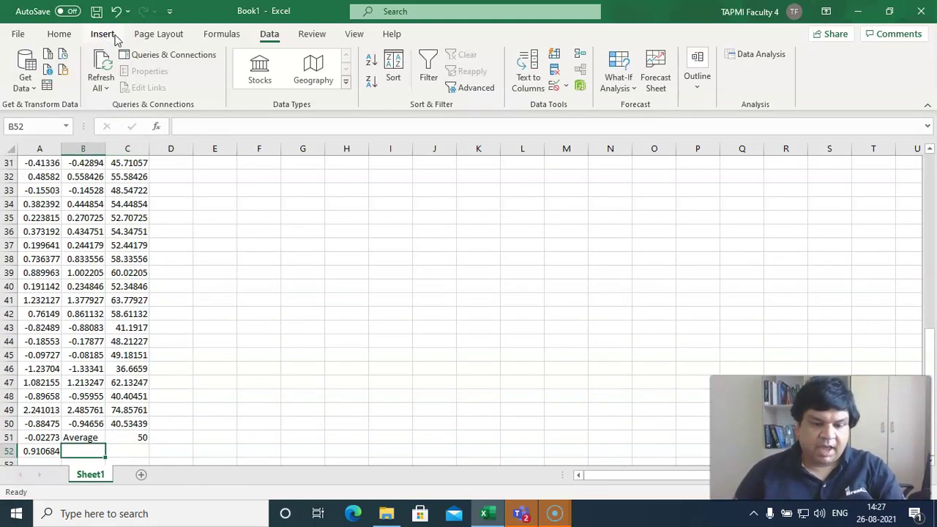
{"action": "type", "text": "Stda"}
{"action": "key", "text": "BackSpace"}
{"action": "key", "text": "BackSpace"}
{"action": "type", "text": "anda"}
{"action": "key", "text": "BackSpace"}
{"action": "key", "text": "BackSpace"}
{"action": "key", "text": "BackSpace"}
{"action": "key", "text": "BackSpace"}
{"action": "key", "text": "BackSpace"}
{"action": "type", "text": "D"}
{"action": "key", "text": "Right"}
{"action": "type", "text": "="}
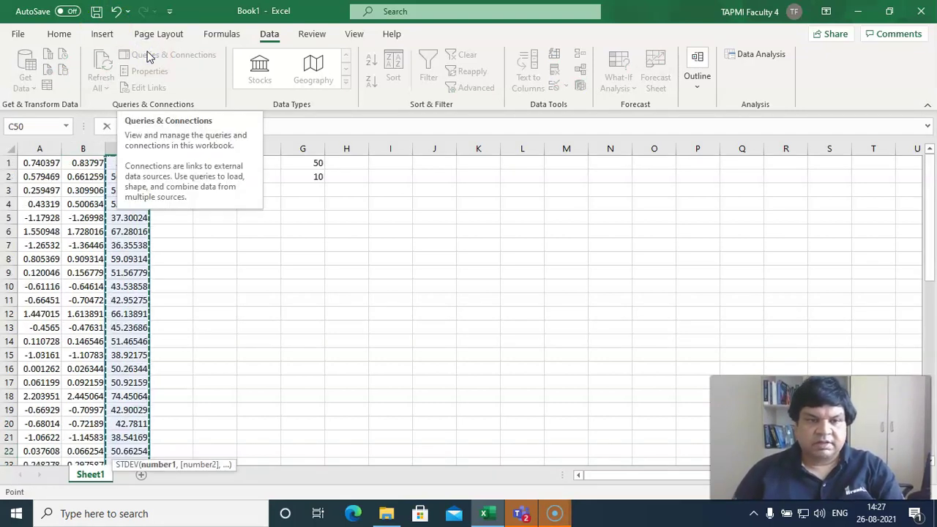
{"action": "left_click", "coordinate": [270, 125]}
{"action": "type", "text": ")"}
{"action": "key", "text": "Return"}
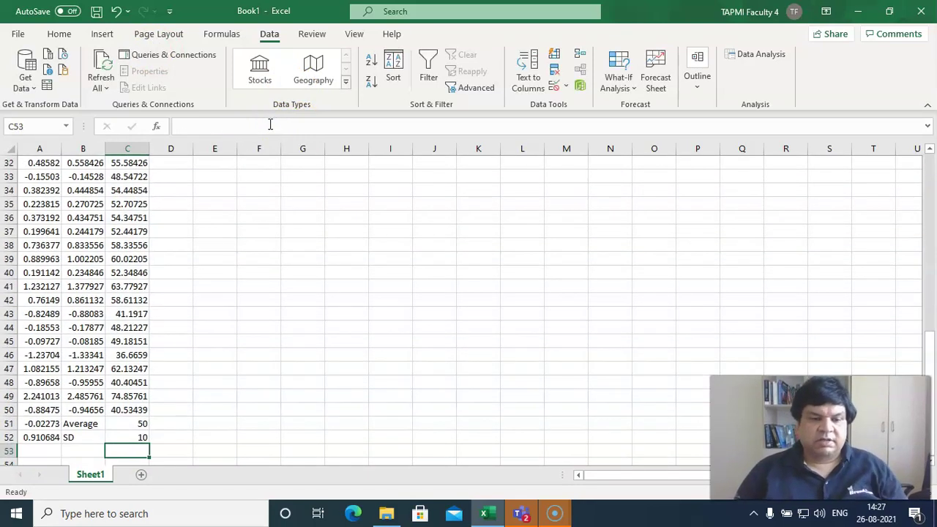
{"action": "key", "text": "Up"}
{"action": "key", "text": "Up"}
{"action": "key", "text": "Up"}
{"action": "key", "text": "Up"}
{"action": "key", "text": "Up"}
{"action": "key", "text": "Up"}
{"action": "key", "text": "Up"}
{"action": "key", "text": "Up"}
{"action": "key", "text": "Up"}
{"action": "key", "text": "Up"}
{"action": "key", "text": "Up"}
{"action": "key", "text": "Up"}
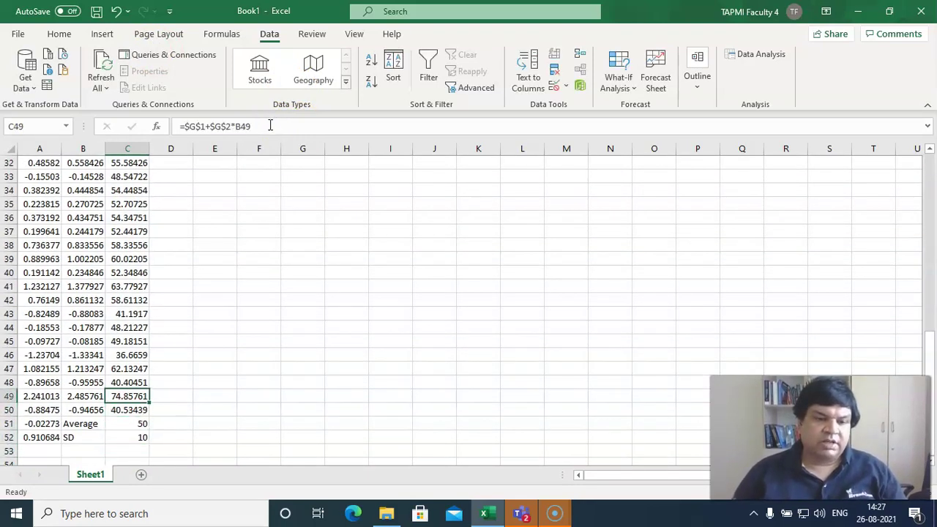
{"action": "key", "text": "Up"}
{"action": "key", "text": "Up"}
{"action": "key", "text": "Up"}
{"action": "key", "text": "Up"}
{"action": "key", "text": "Up"}
{"action": "key", "text": "Up"}
{"action": "key", "text": "Up"}
{"action": "key", "text": "Up"}
{"action": "key", "text": "Up"}
{"action": "key", "text": "Up"}
{"action": "key", "text": "Up"}
{"action": "key", "text": "Up"}
{"action": "key", "text": "Up"}
{"action": "key", "text": "Up"}
{"action": "key", "text": "Up"}
{"action": "key", "text": "Up"}
{"action": "key", "text": "Up"}
{"action": "key", "text": "Up"}
{"action": "key", "text": "Up"}
{"action": "key", "text": "Up"}
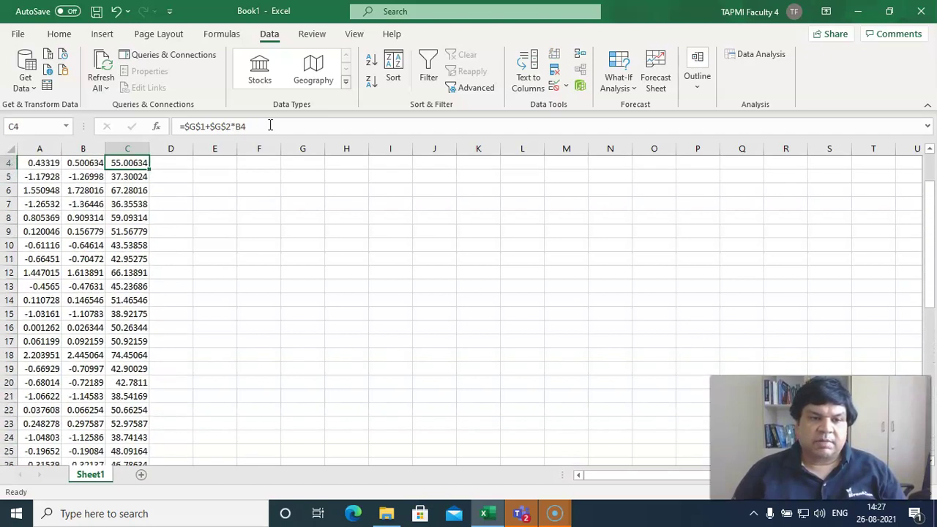